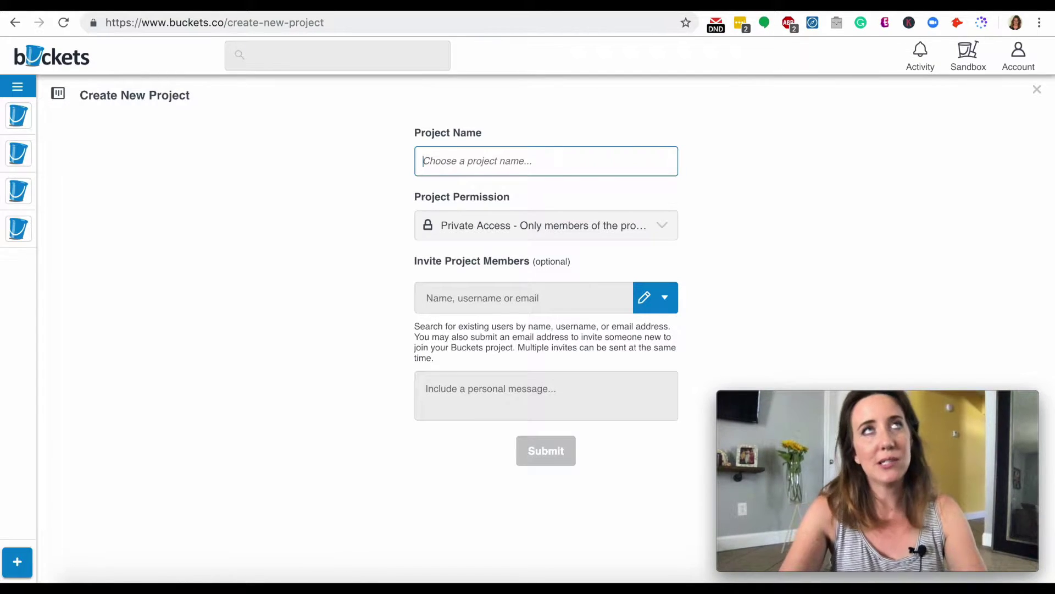
Step: Create a new project named CRM Pipeline
type("CRM Pi")
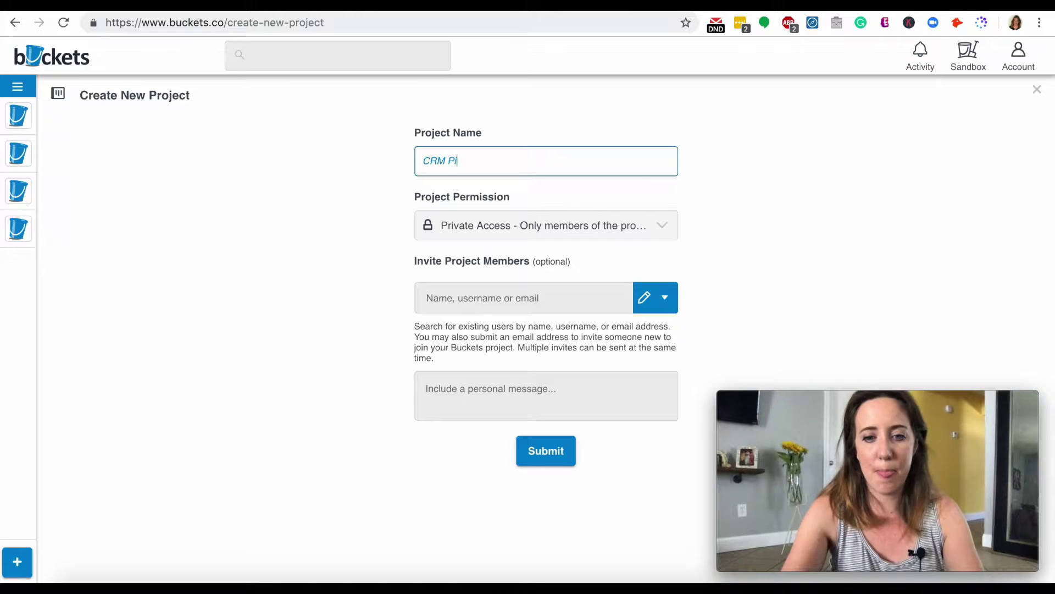
type("peline")
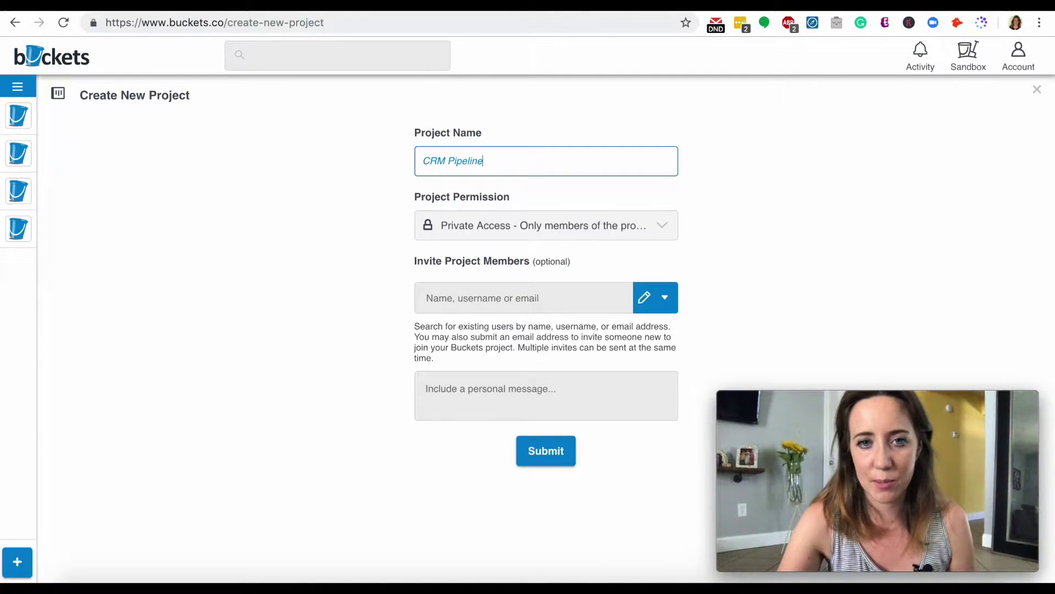
left_click(549, 461)
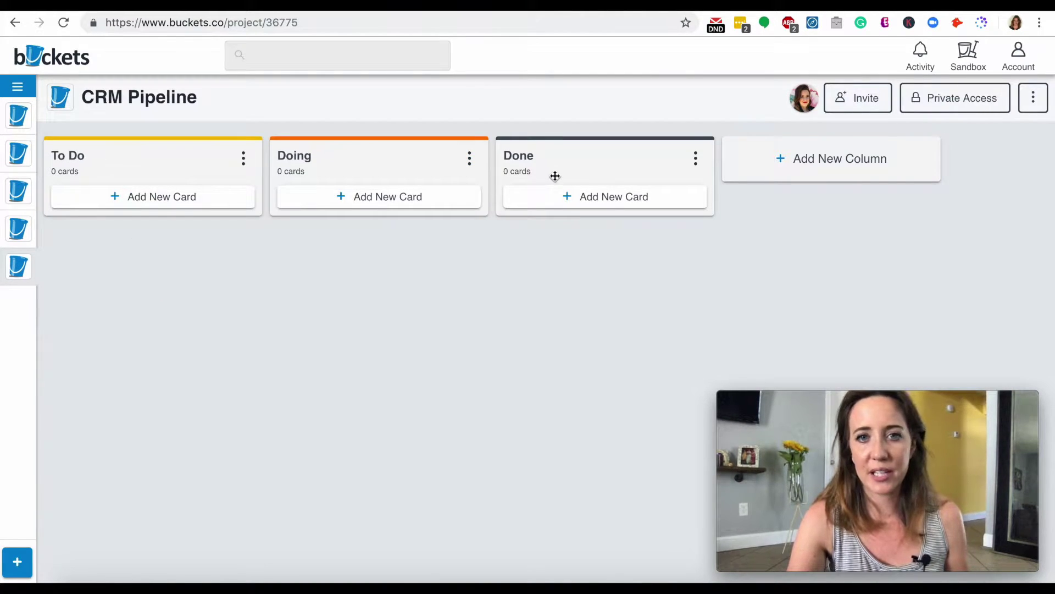
Step: Rename the To Do column to Pitching
left_click(85, 160)
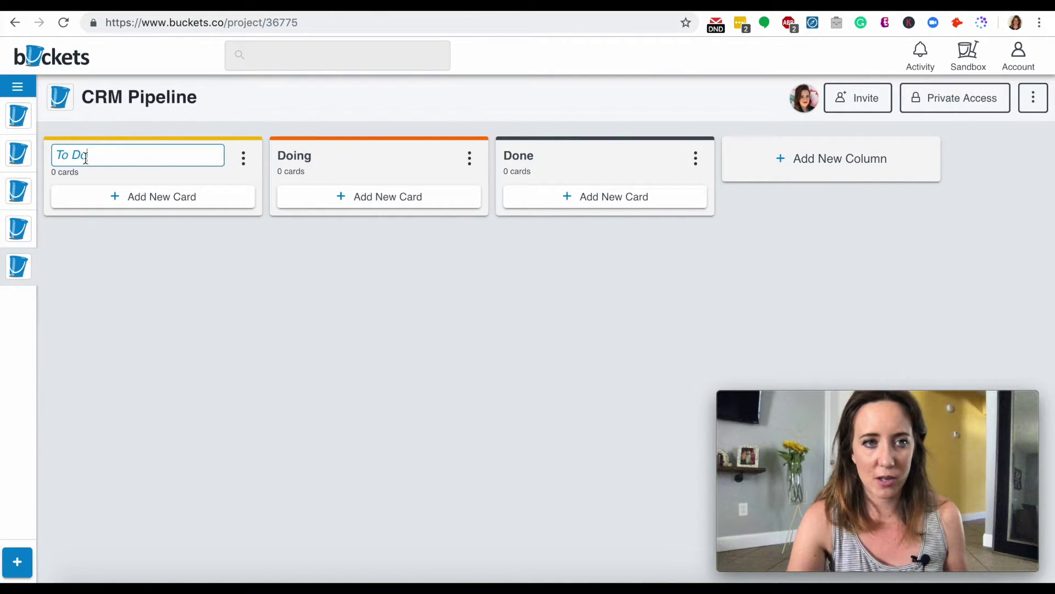
left_click(113, 239)
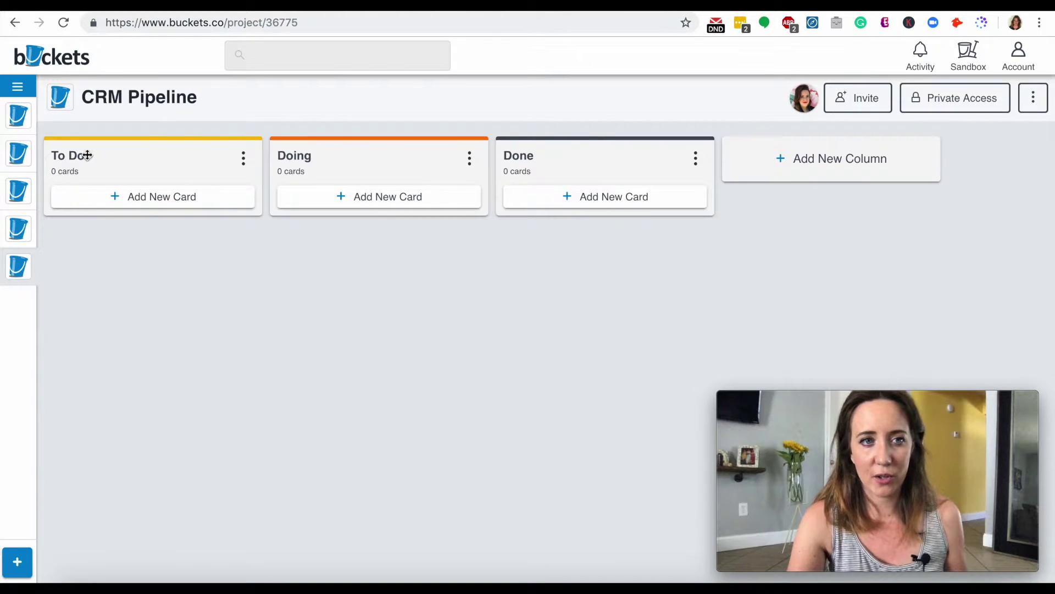
left_click(69, 156)
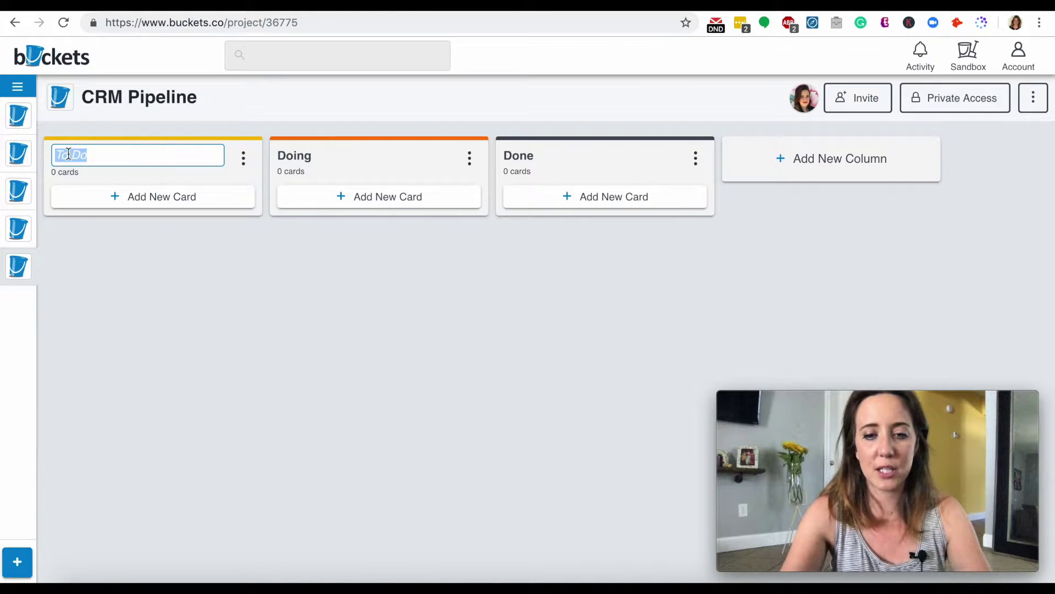
type("Pltching")
key("Return")
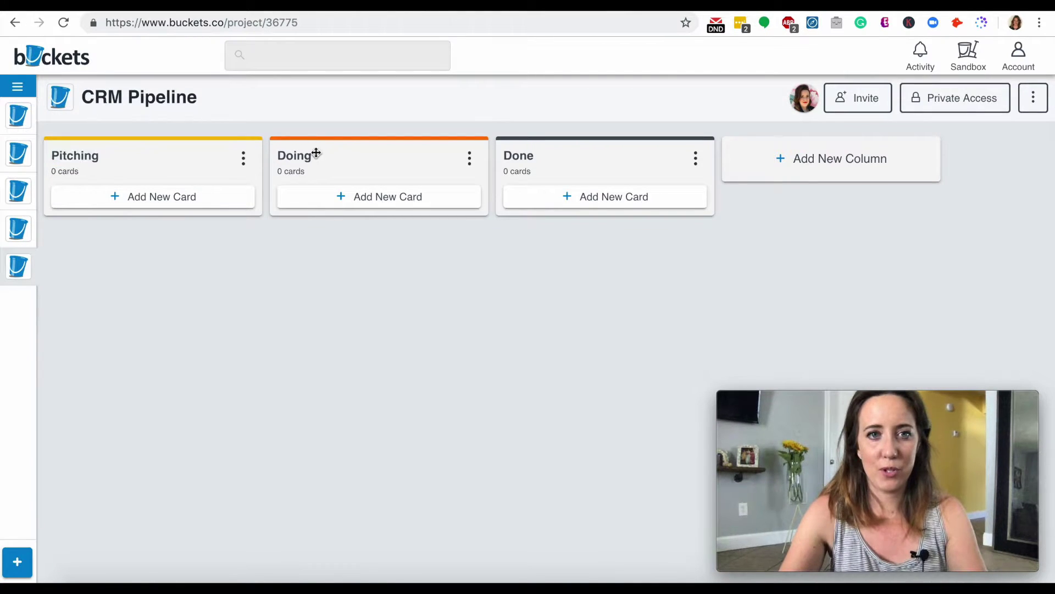
Step: Rename the Doing column to Status
left_click(304, 154)
double_click(304, 154)
type("Stat")
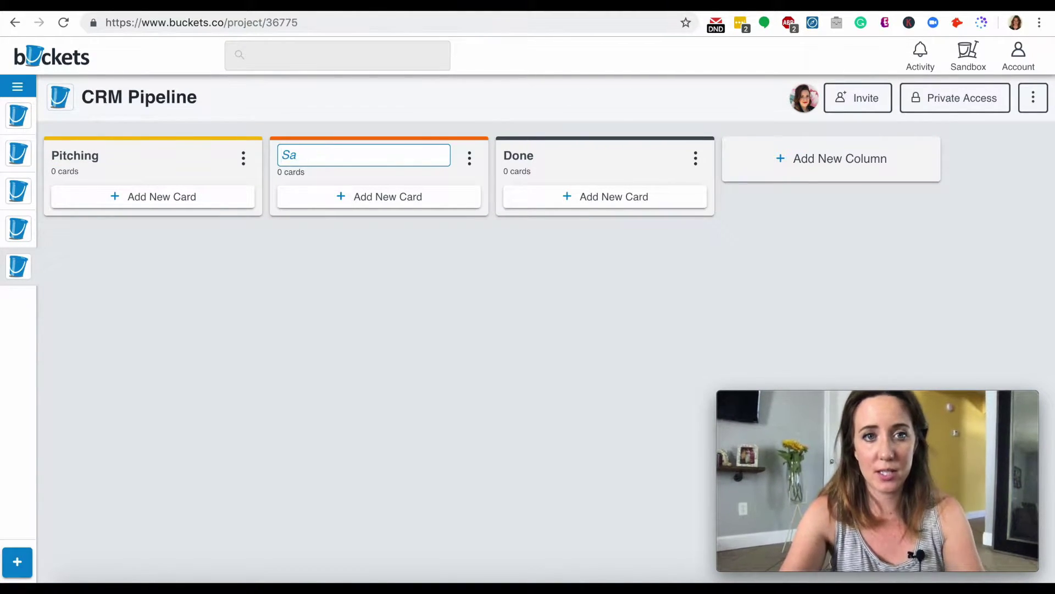
type("us")
key("Return")
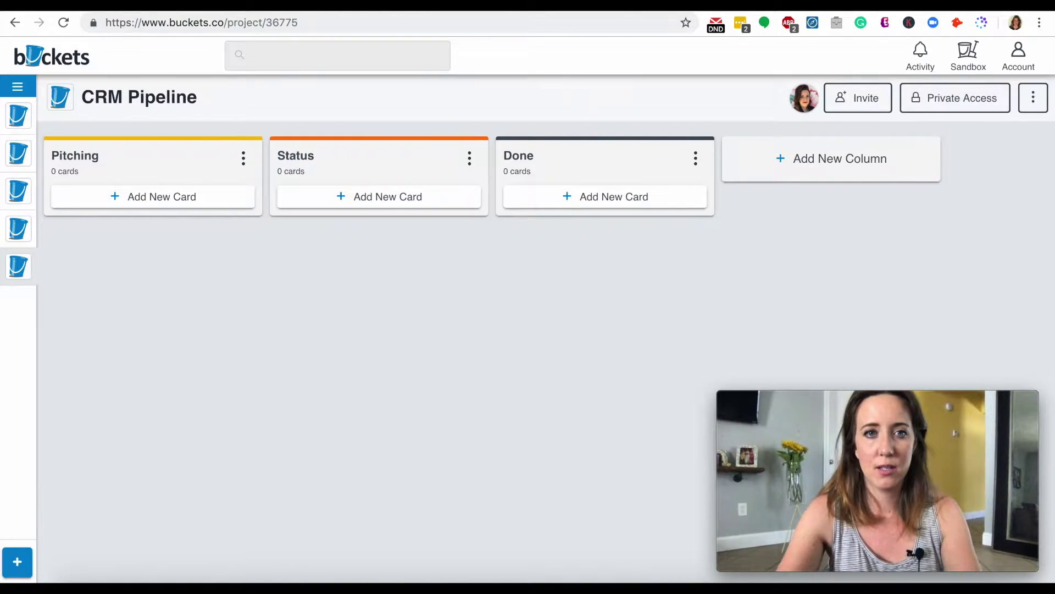
Step: Rename the Done column to Signed
left_click(523, 156)
double_click(523, 155)
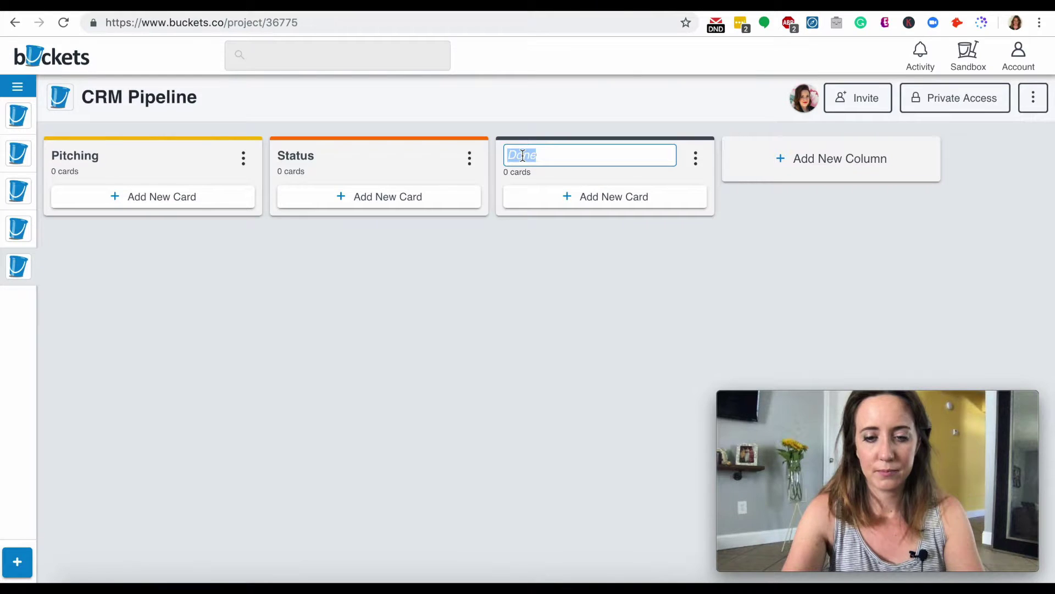
type("Signed")
key("Return")
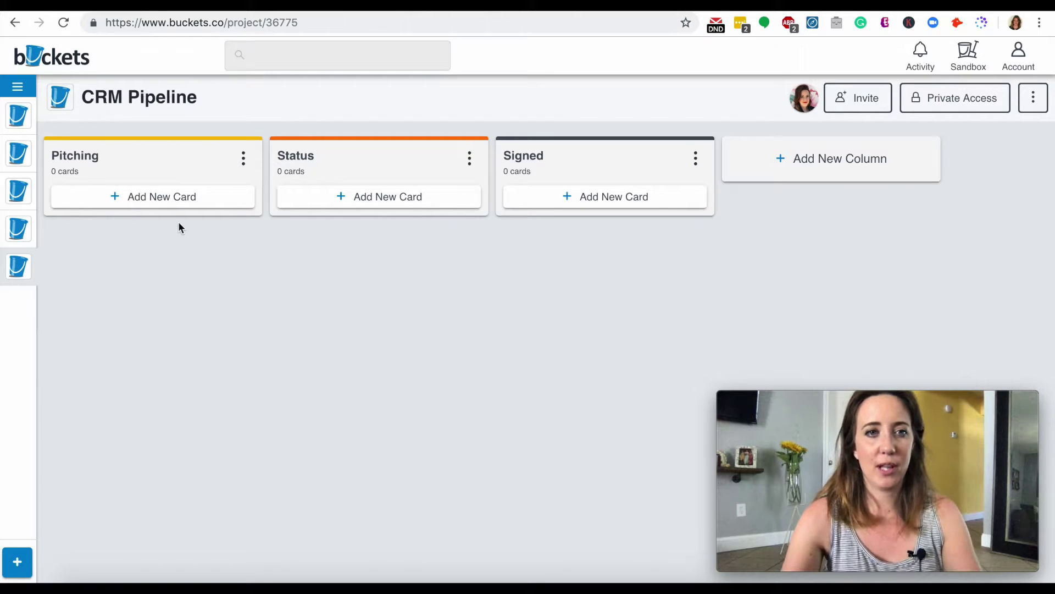
Step: Add three contact-name cards to the Pitching column and open the first card
left_click(170, 199)
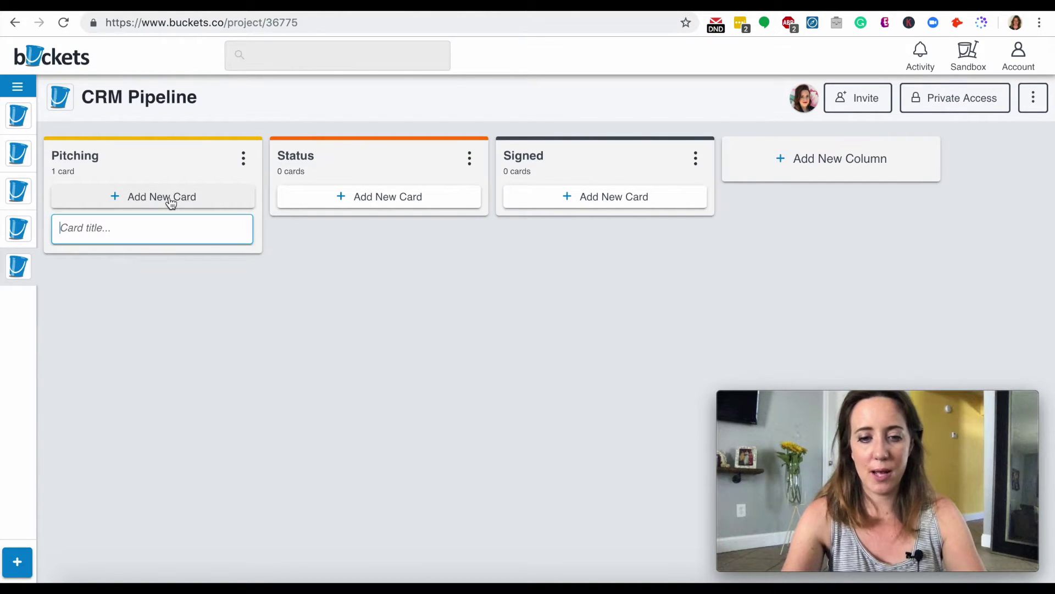
type("Alexandar")
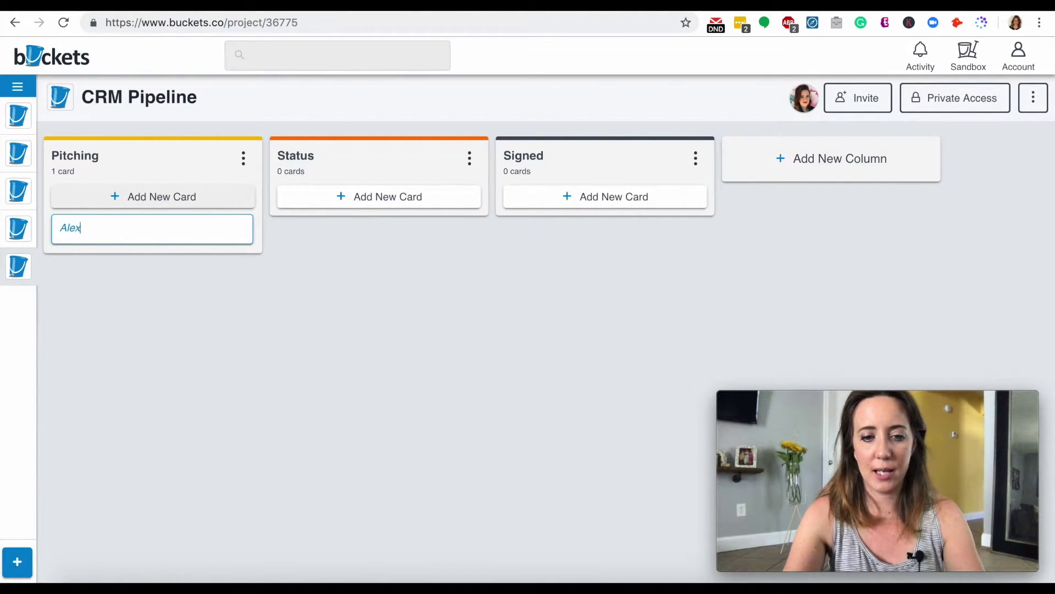
key("Return")
type("Alex")
key("Return")
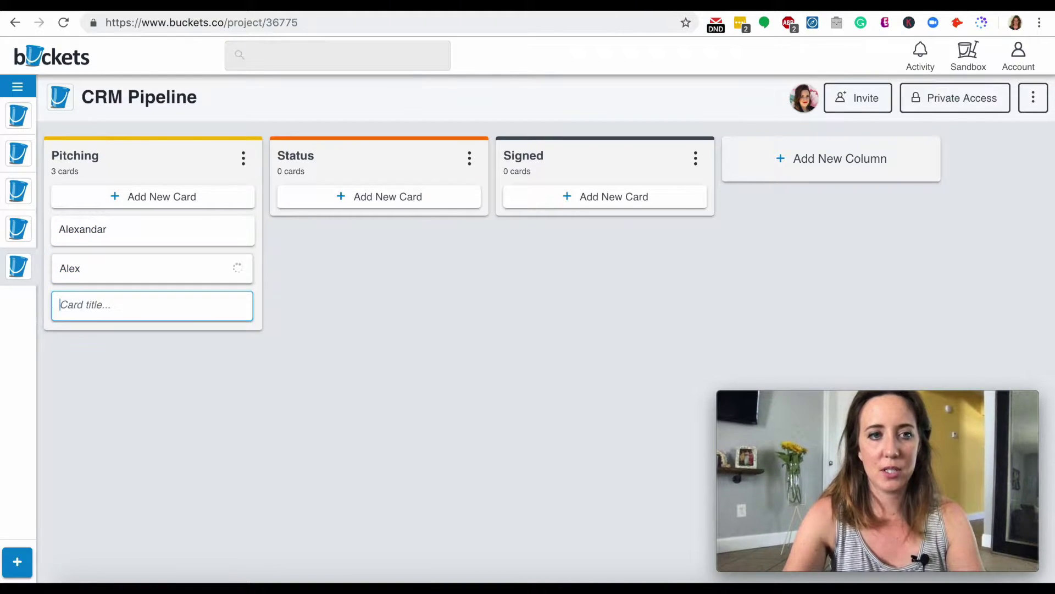
type("Rebecca")
key("Return")
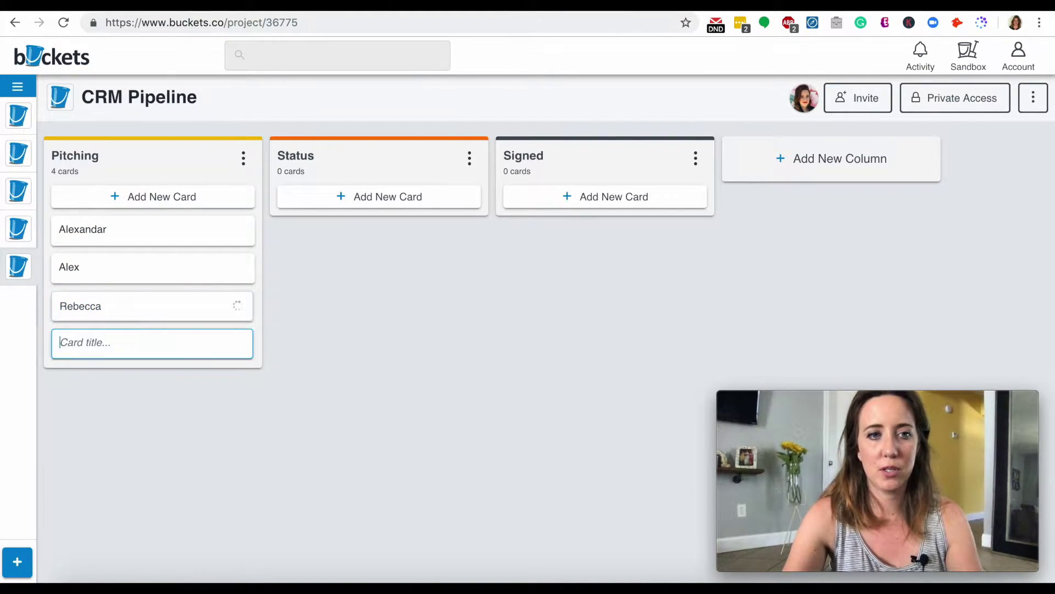
left_click(458, 362)
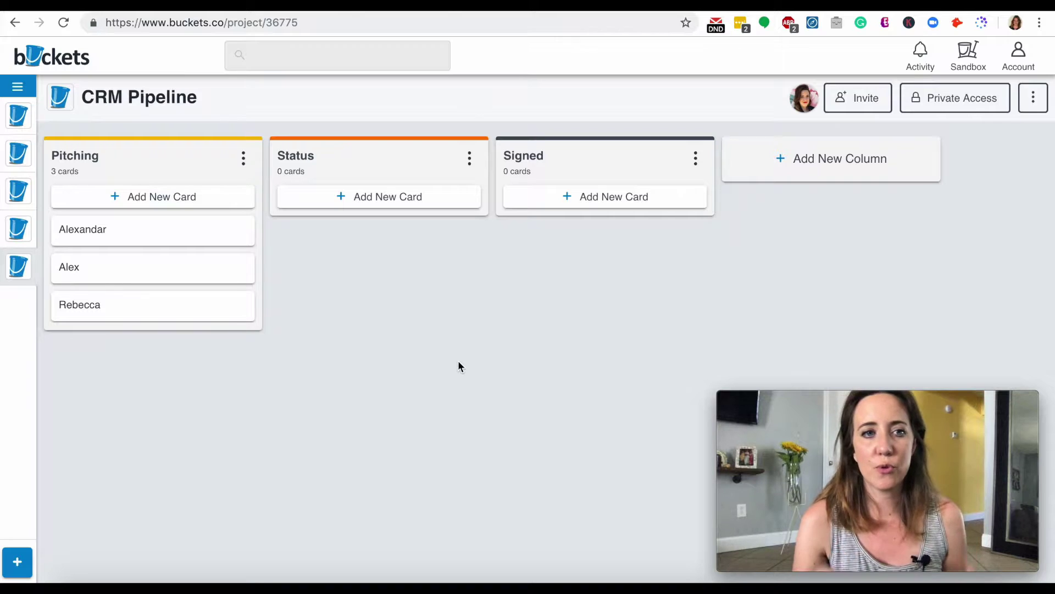
left_click(152, 238)
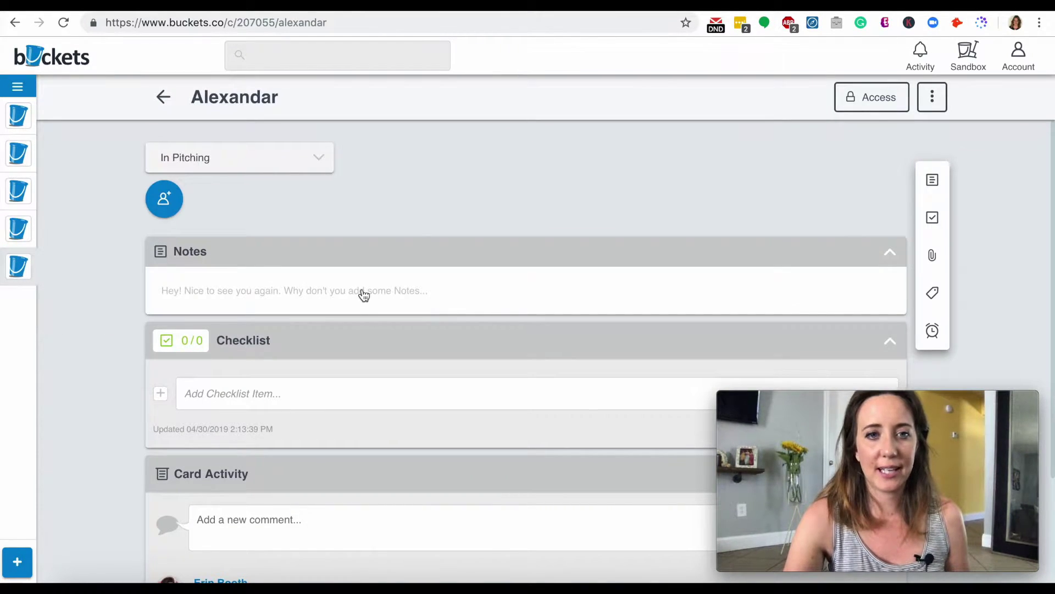
Step: Save the note 'Sent pitch on LinkedIn on April 5th' on the first card
left_click(361, 289)
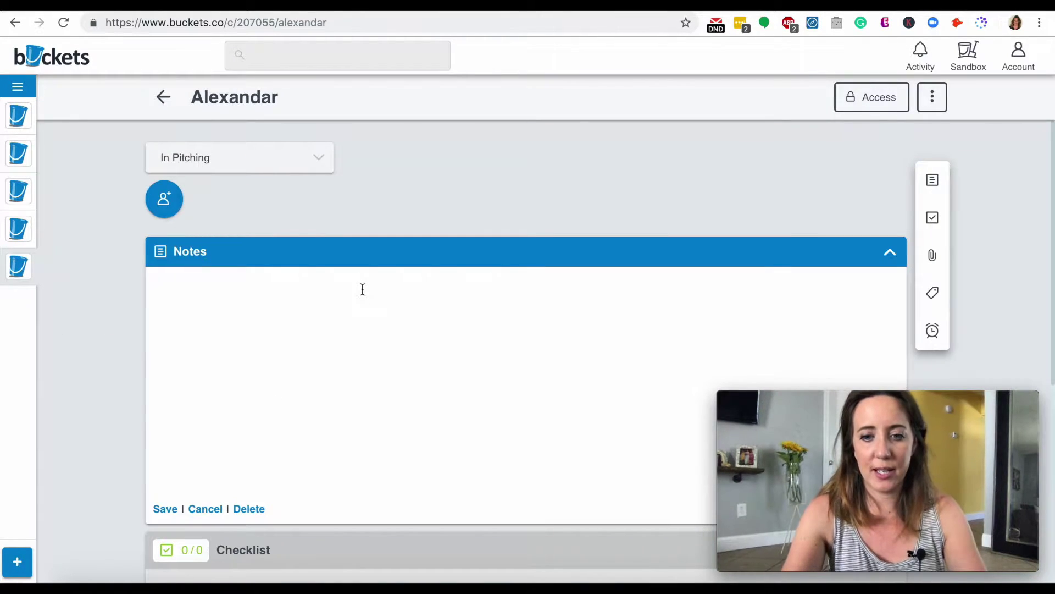
type("Sent pitch ")
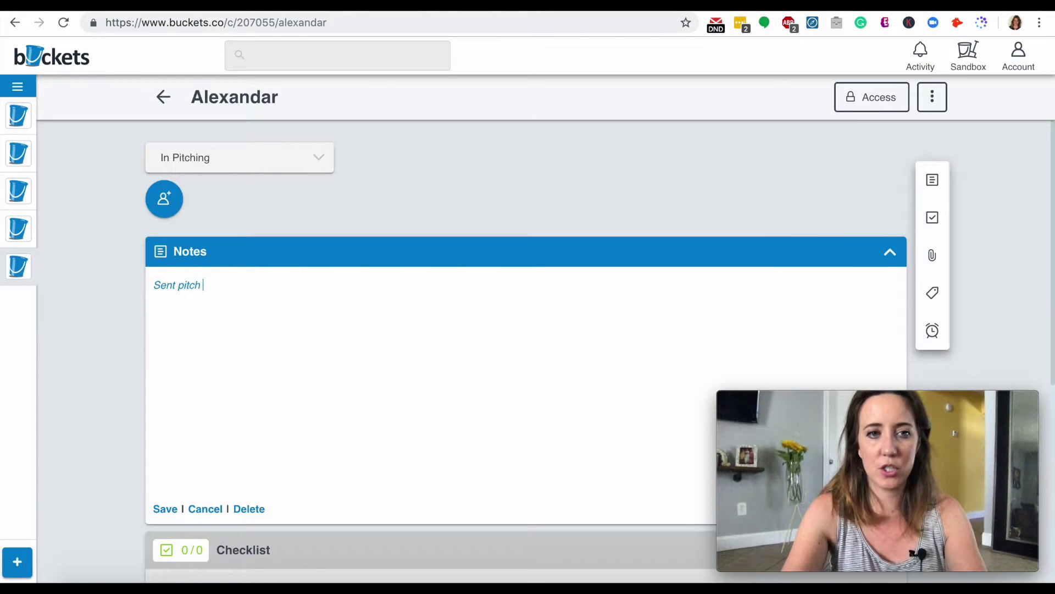
type("on Linkd")
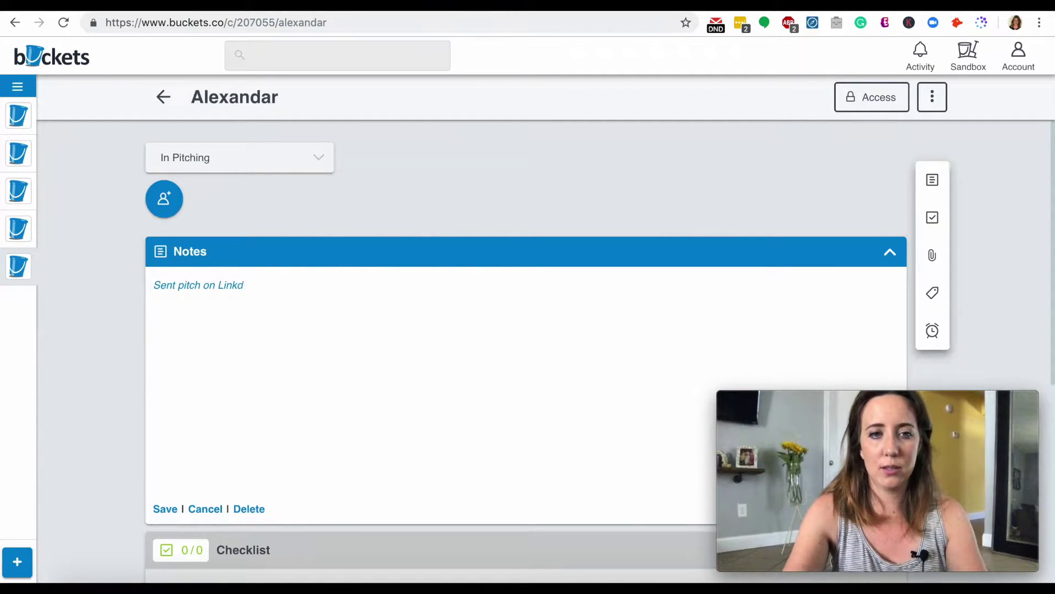
type("eIn on Apri;l")
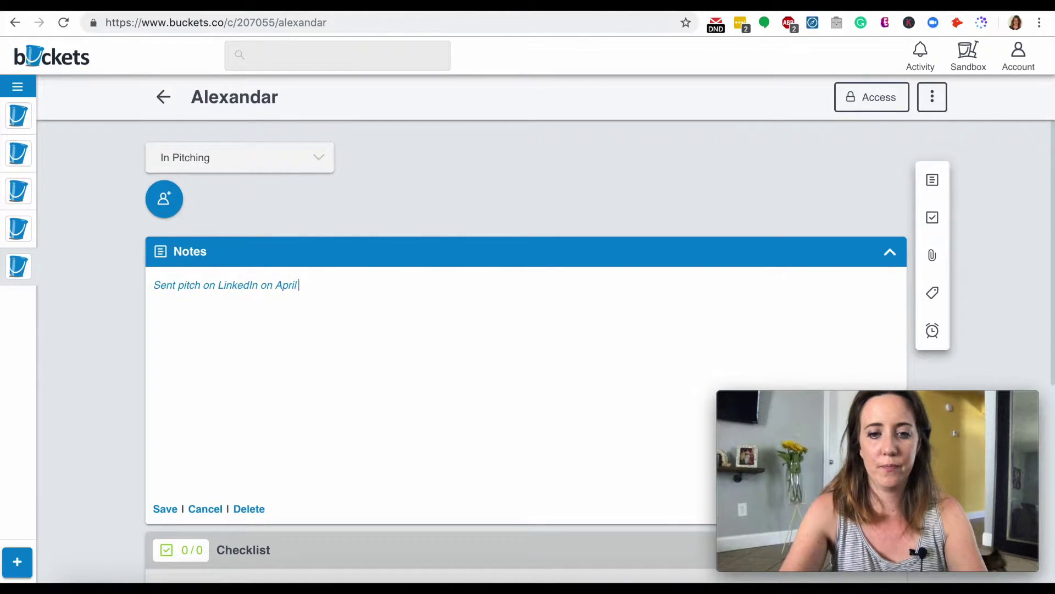
type("l 5th")
left_click(168, 510)
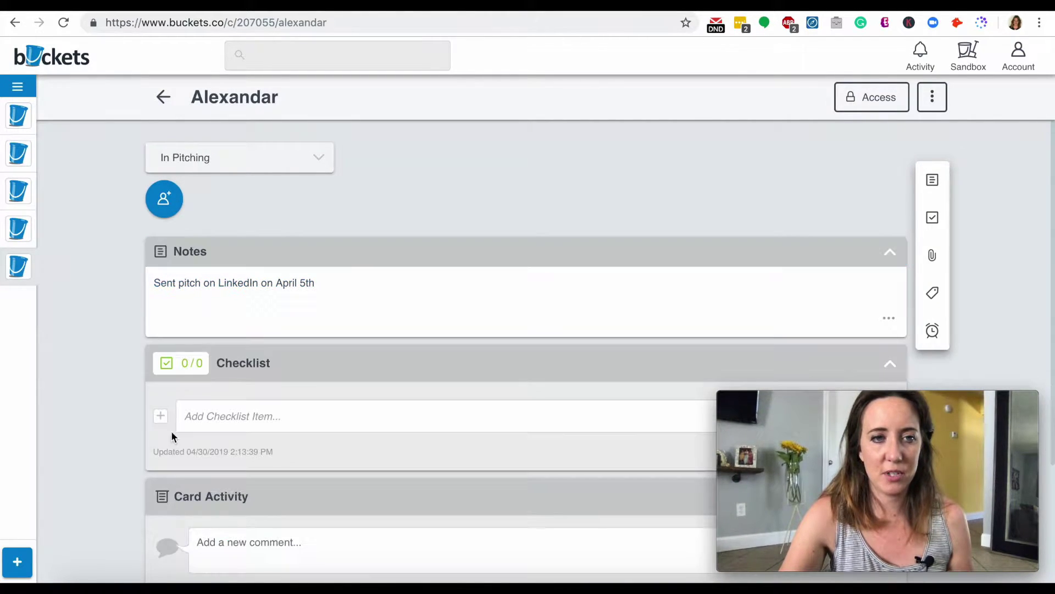
left_click(161, 107)
Step: Save the note 'Pitched on Twitter on 4/10' on the second card
left_click(114, 266)
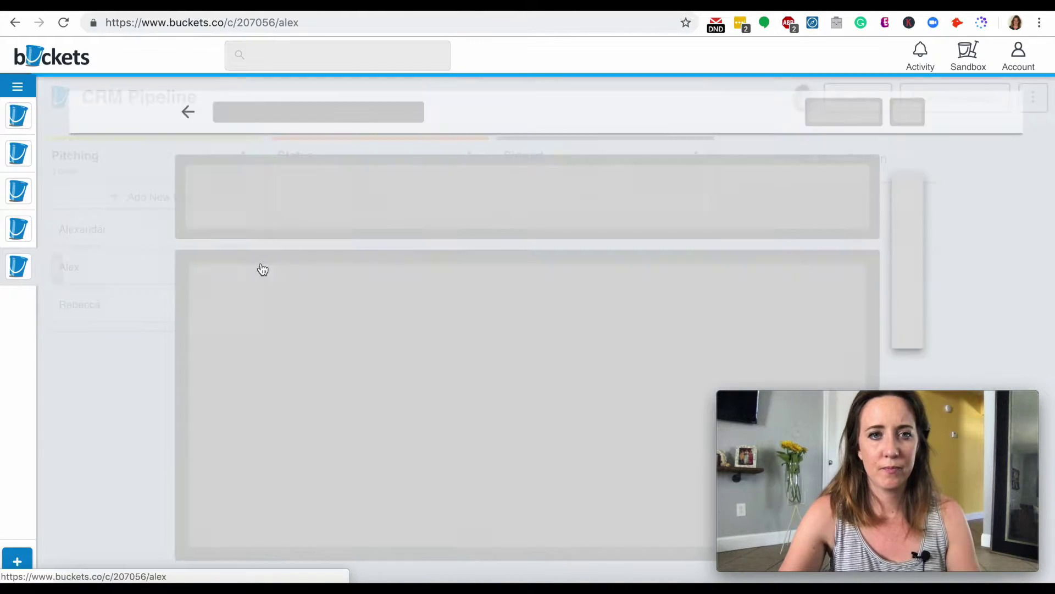
left_click(339, 284)
type("Pit")
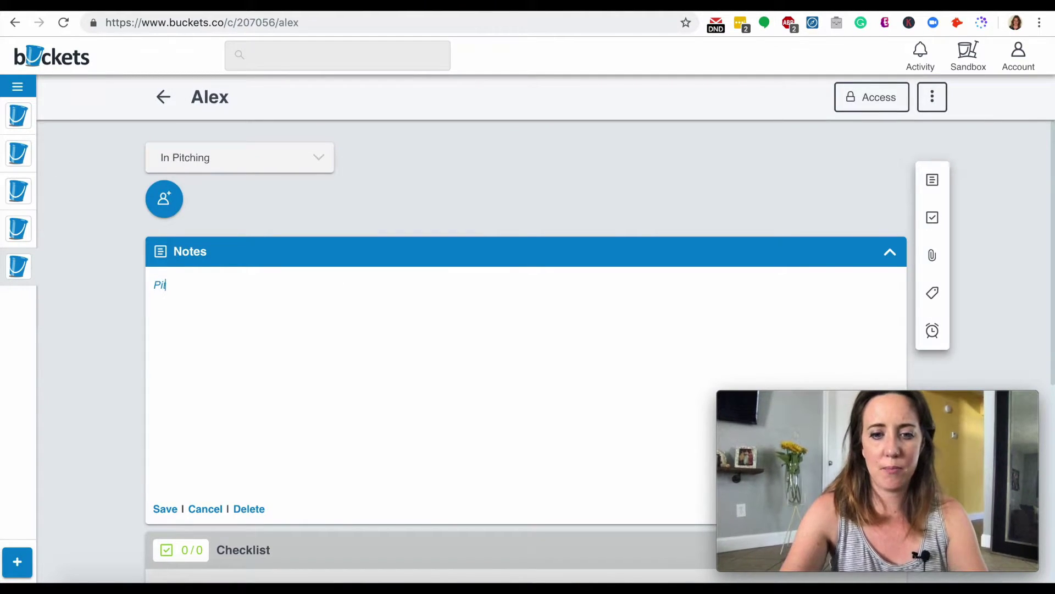
type("ched on Twitter ")
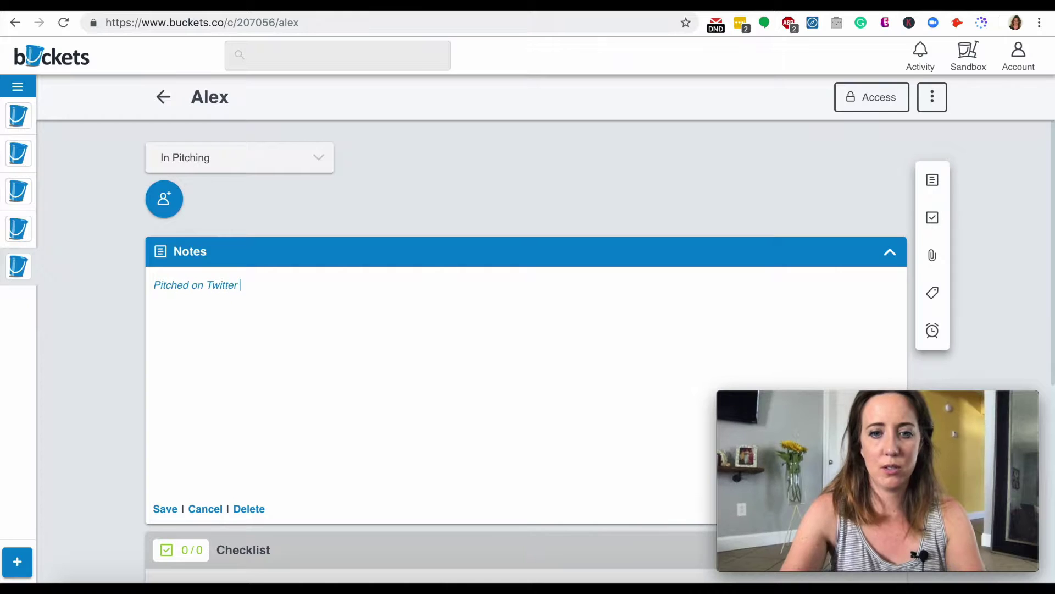
type("on 4/10")
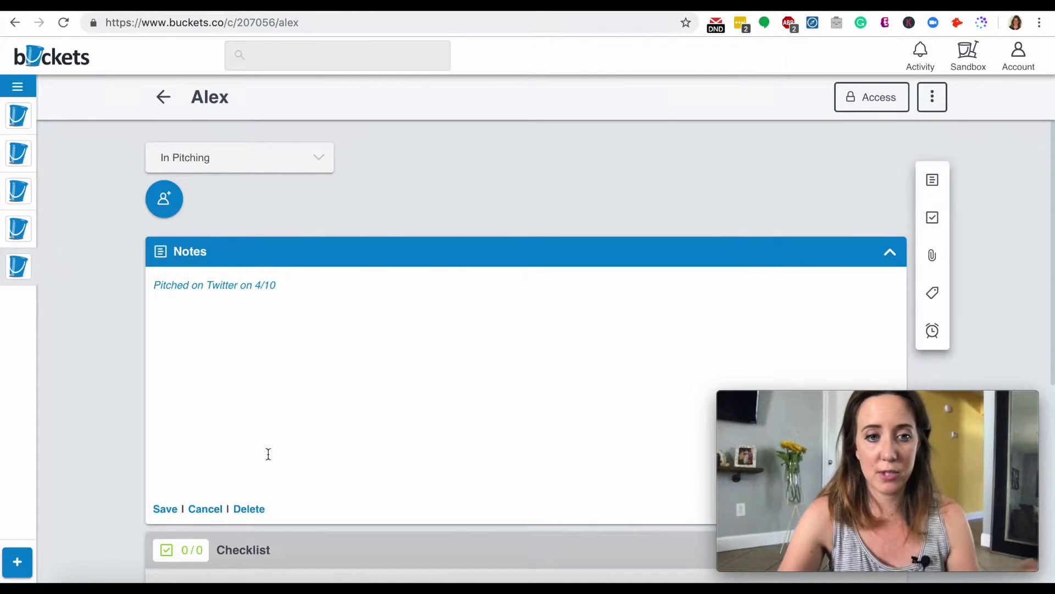
left_click(165, 508)
left_click(163, 97)
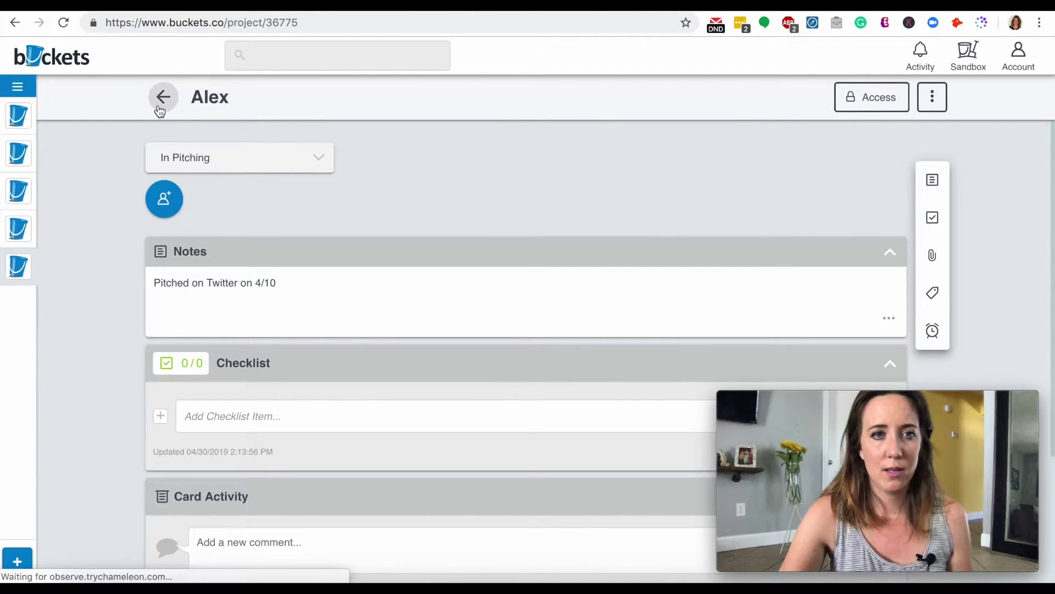
Step: Save the note 'Met in person at grocery store, pitched on 4/12' on the third card
left_click(99, 311)
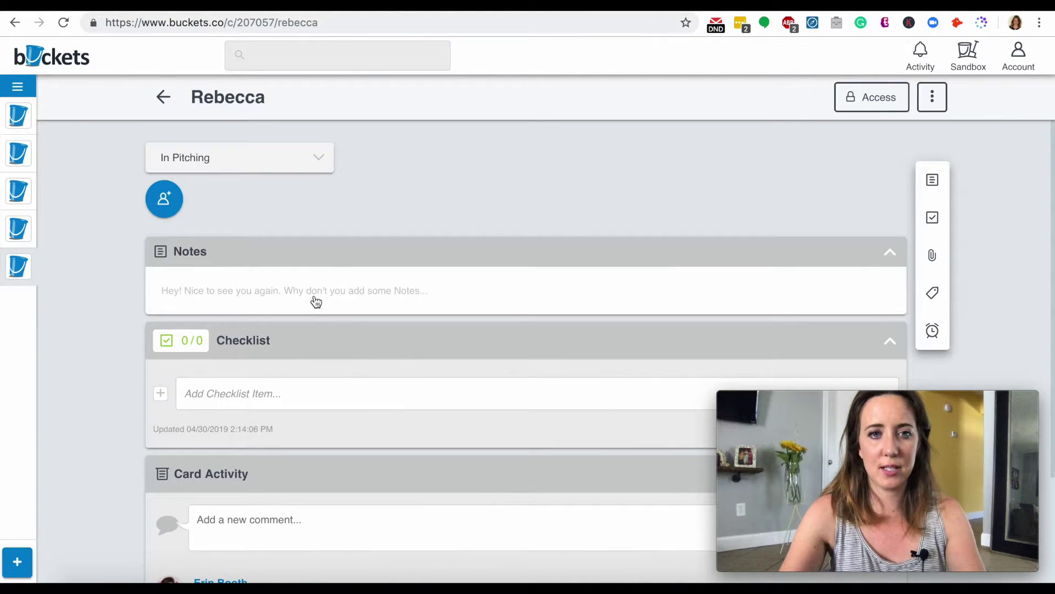
left_click(316, 302)
type("Met")
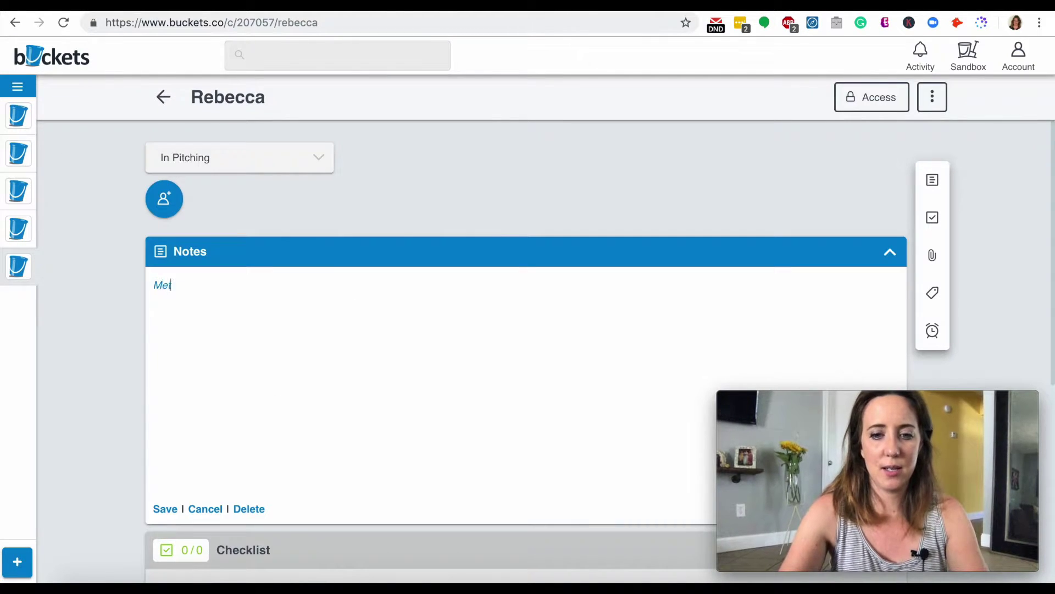
type(" in person a")
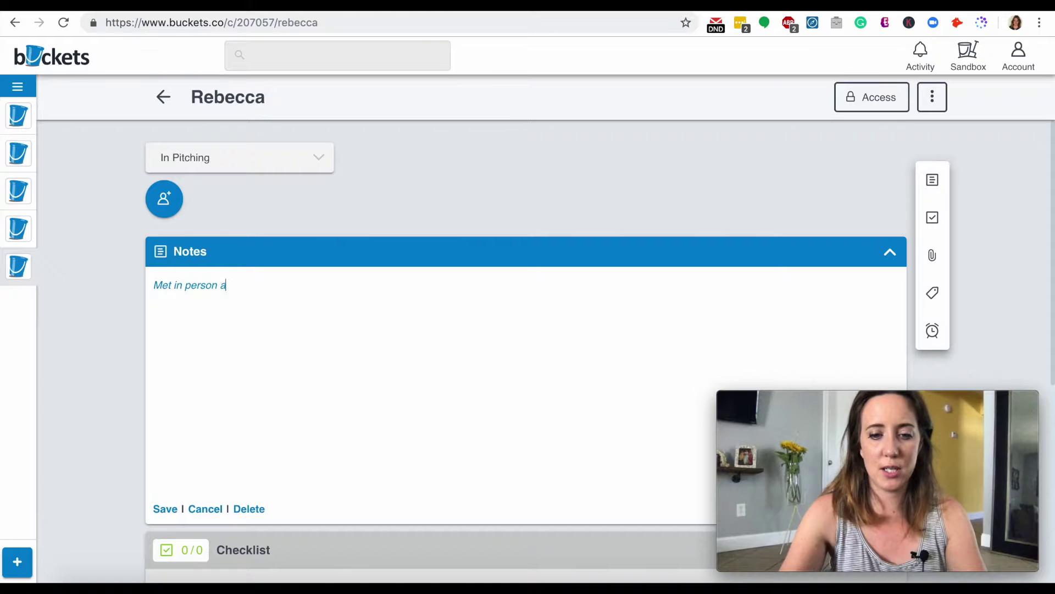
type("t grocery store")
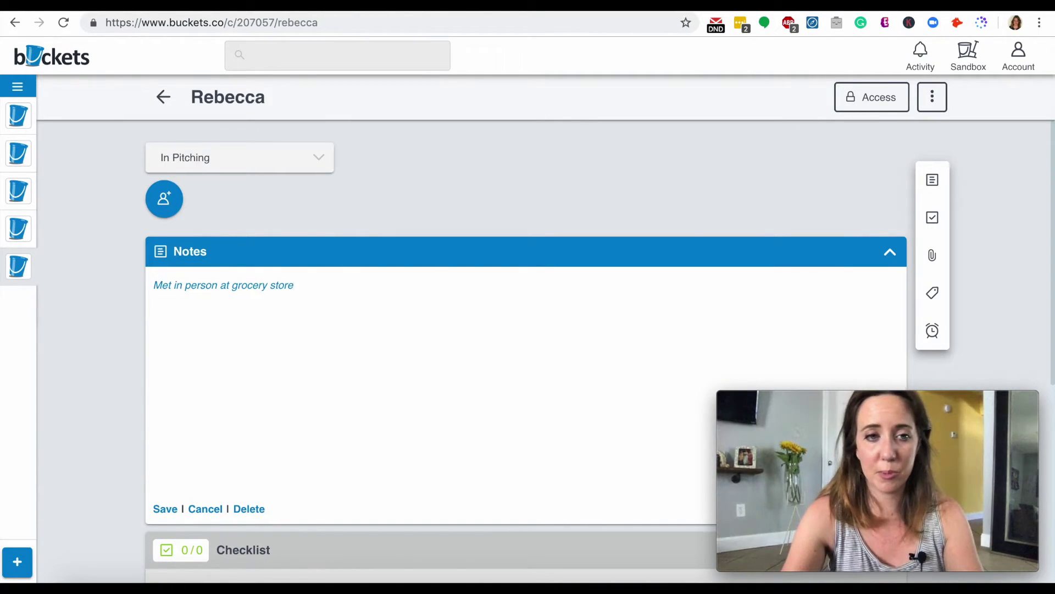
type(", pitched")
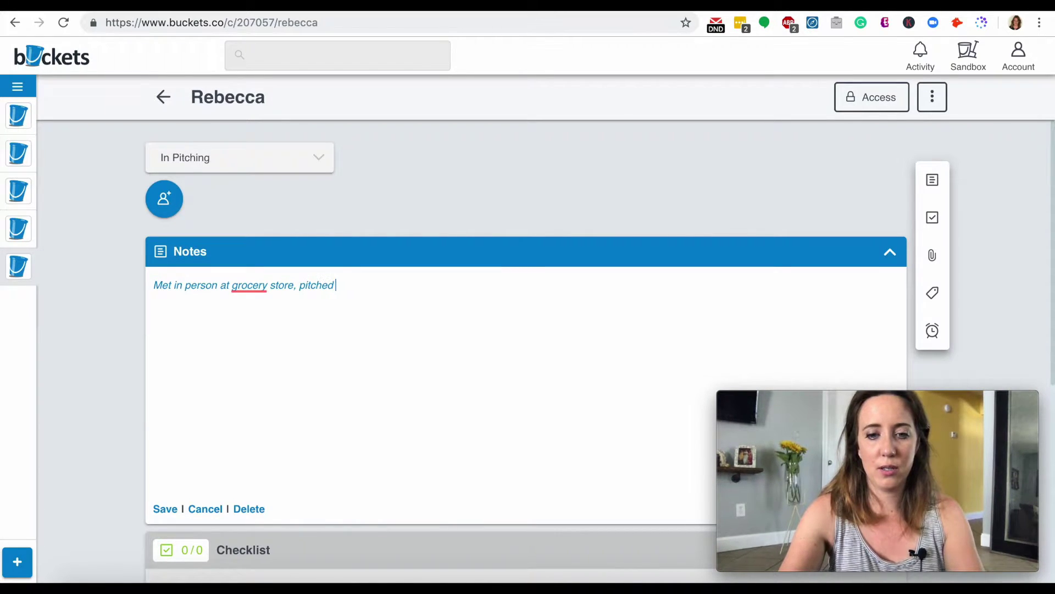
type(" on 4/12")
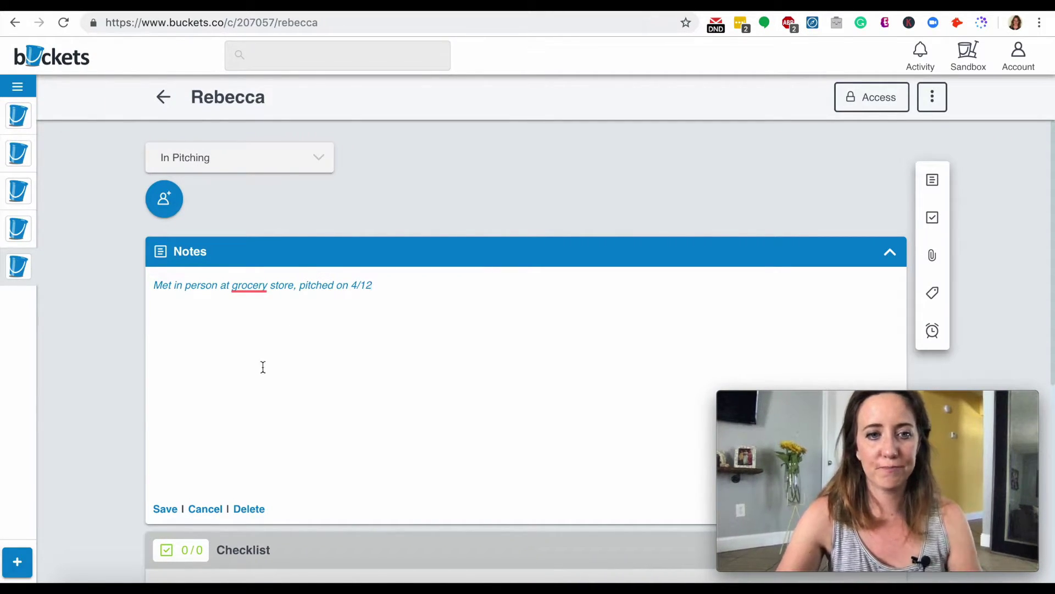
left_click(165, 508)
scroll(87, 256, "left", 5)
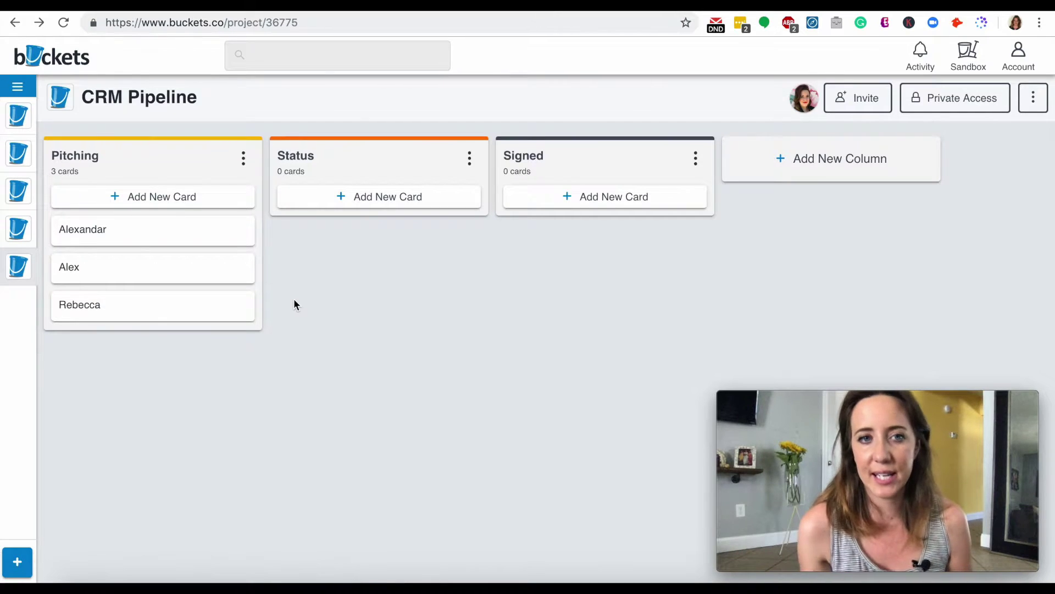
Step: Rename the Status column to On Hold
left_click(390, 207)
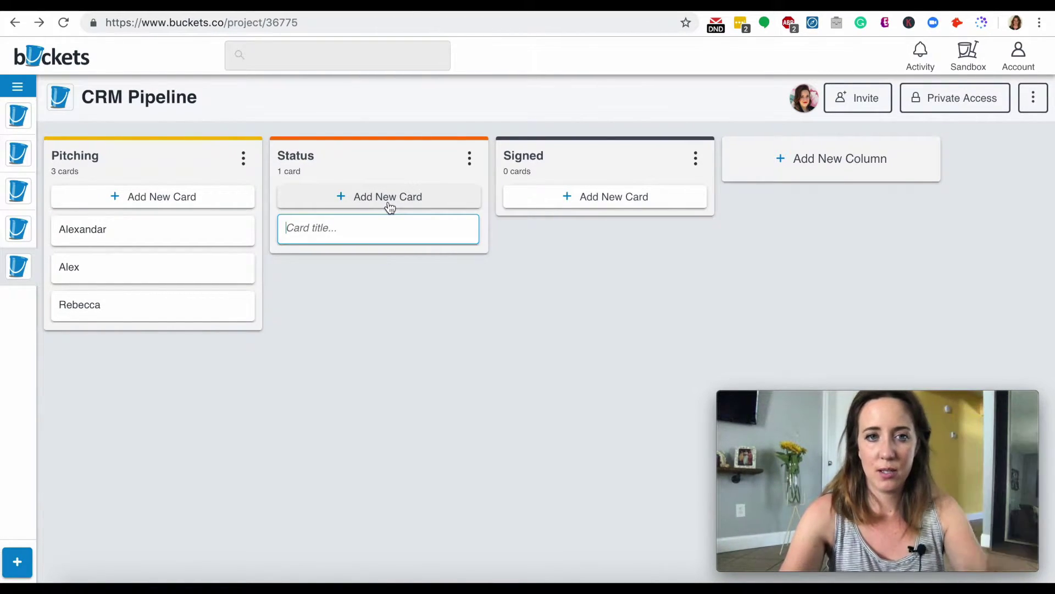
left_click(469, 159)
left_click(319, 147)
left_click(300, 155)
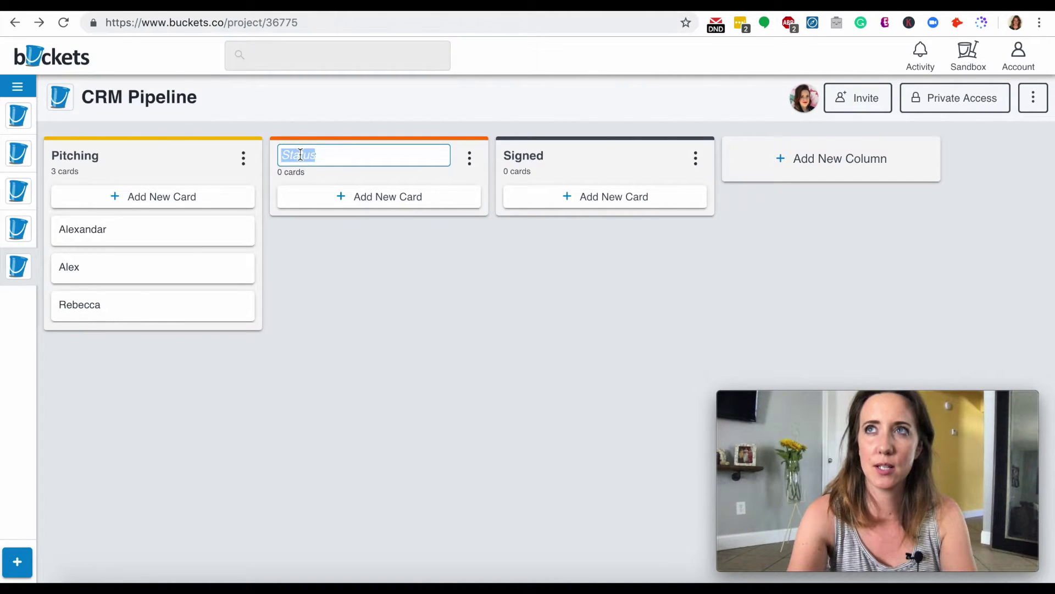
key("BackSpace")
type("On Hold")
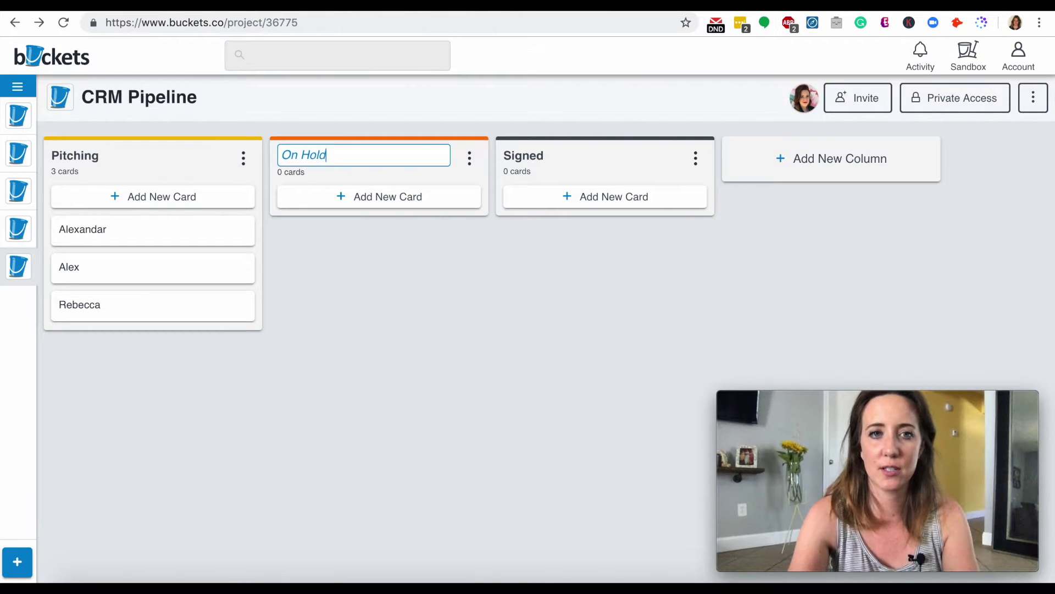
key("Return")
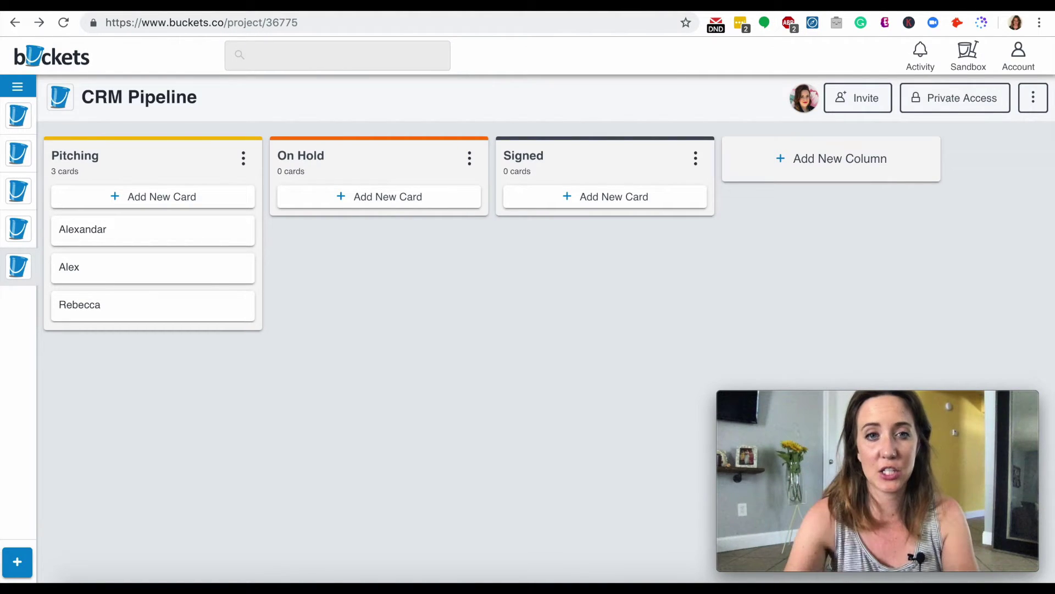
Step: Add a Moving Forward column and place it between On Hold and Signed
left_click(842, 168)
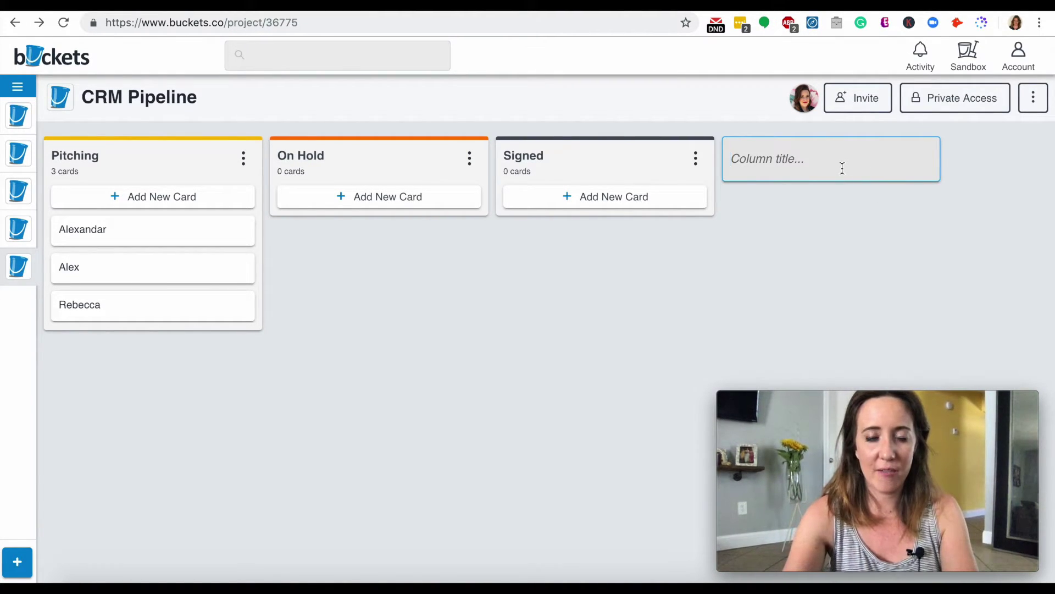
type("Movi")
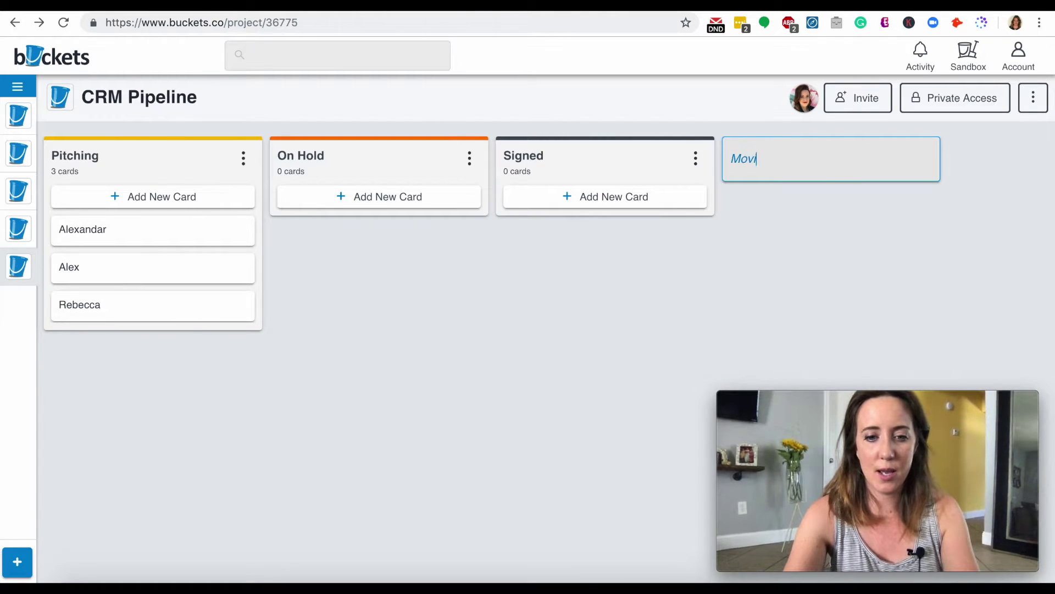
type("ng Forward")
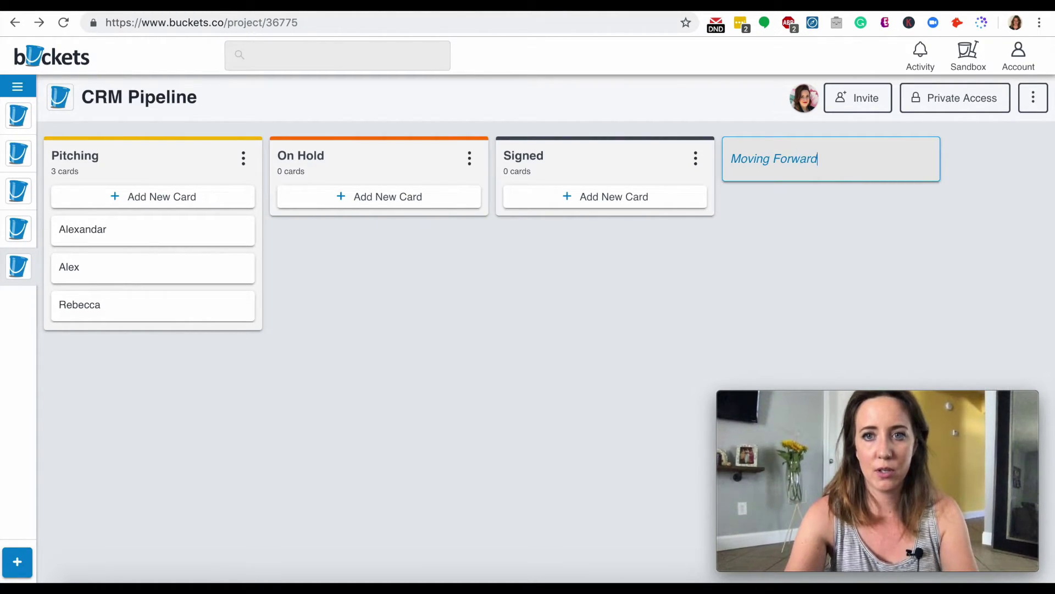
key("Return")
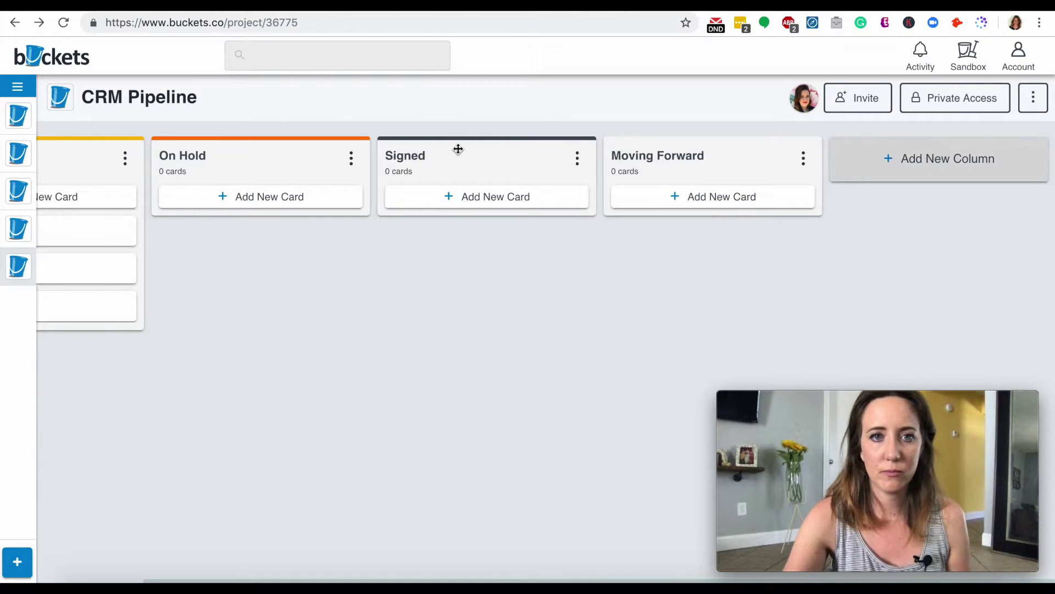
left_click_drag(796, 168, 494, 292)
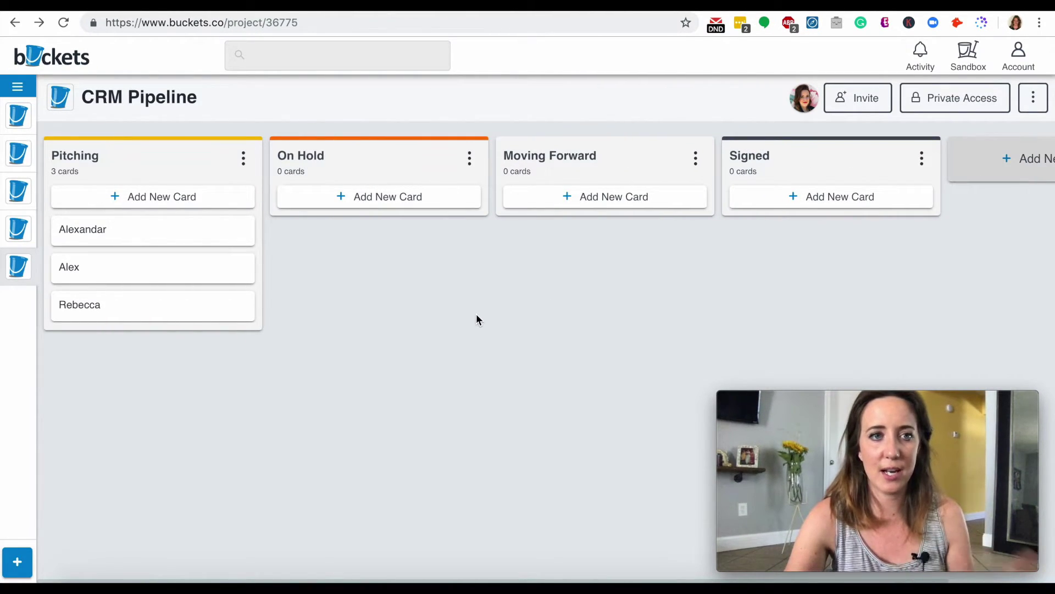
mouse_move(469, 159)
left_mouse_down()
mouse_move(593, 156)
mouse_move(447, 152)
mouse_move(470, 165)
left_mouse_up()
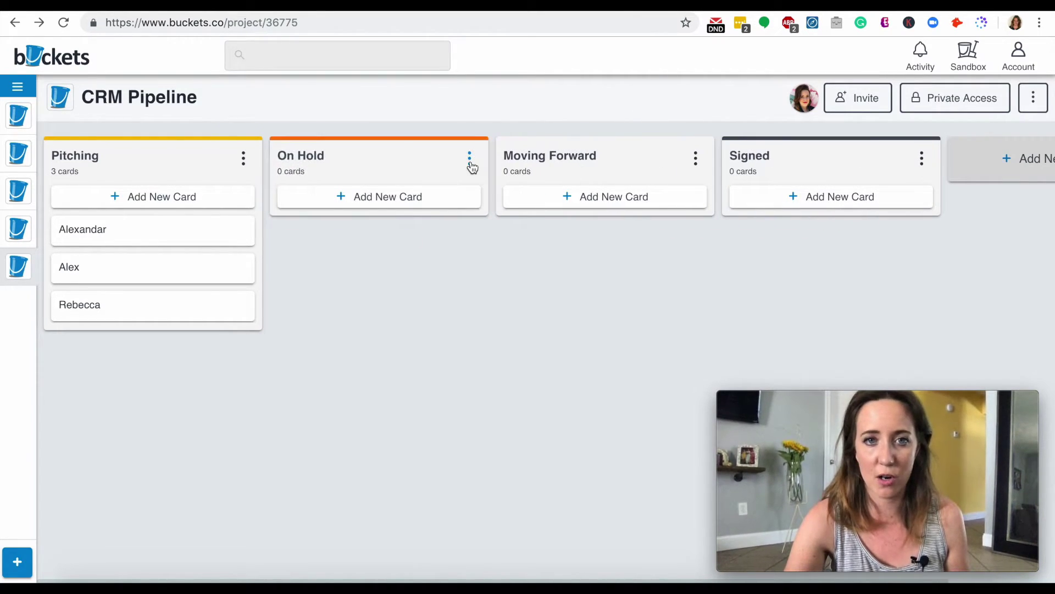
left_click(474, 159)
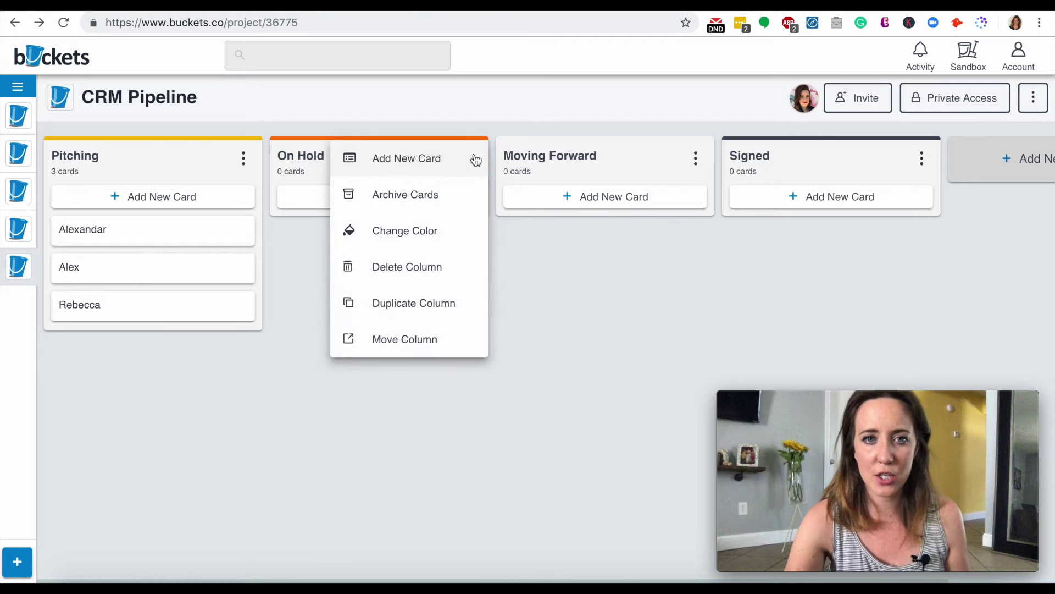
Step: Color the On Hold column red, Moving Forward green, and Signed purple
left_click(431, 230)
left_click(463, 217)
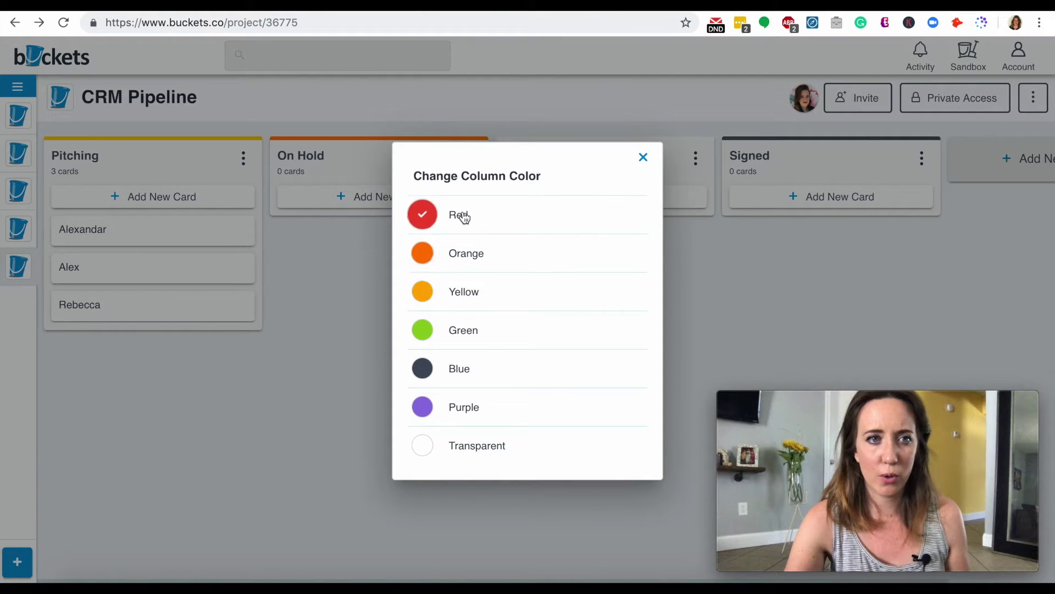
left_click(303, 339)
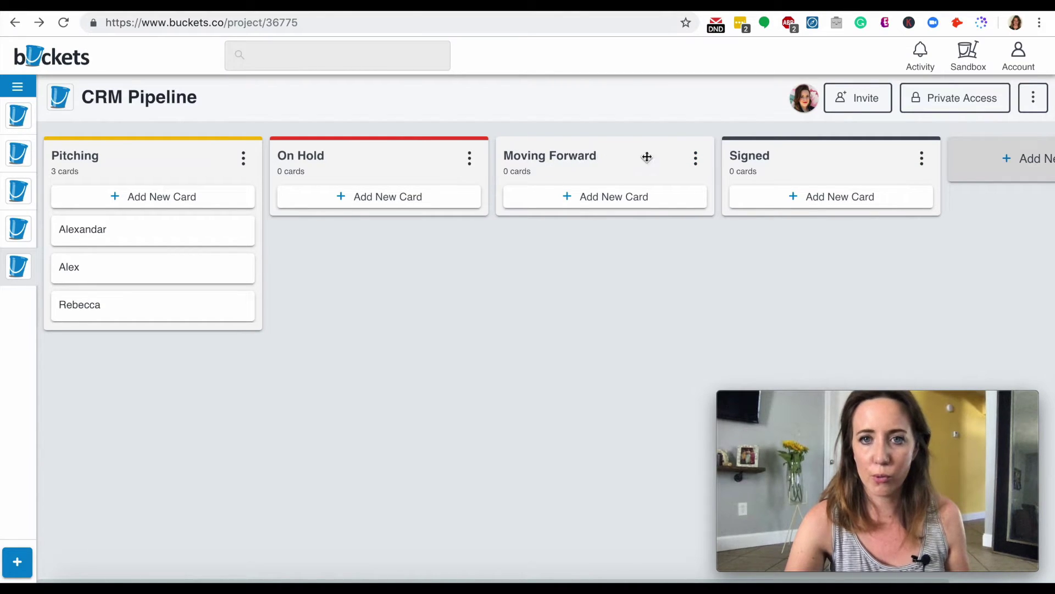
left_click(695, 159)
left_click(642, 229)
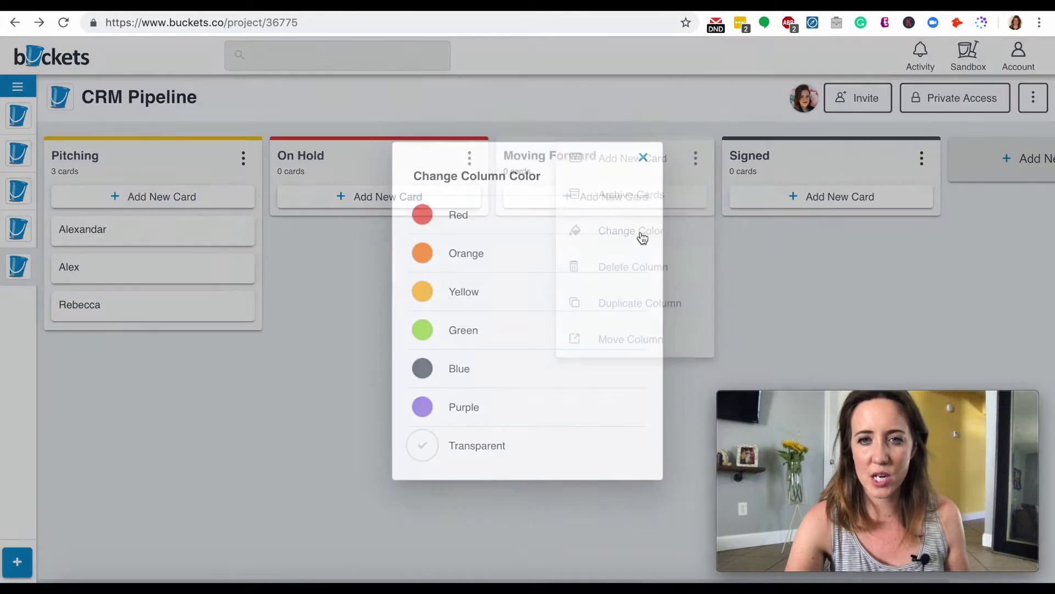
left_click(454, 335)
left_click(365, 325)
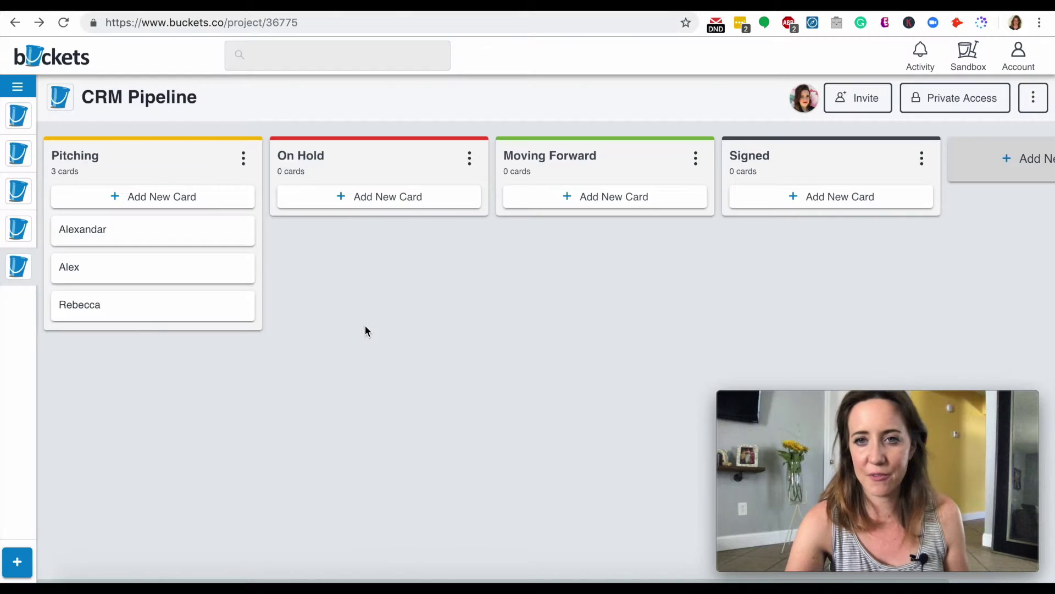
left_click(921, 159)
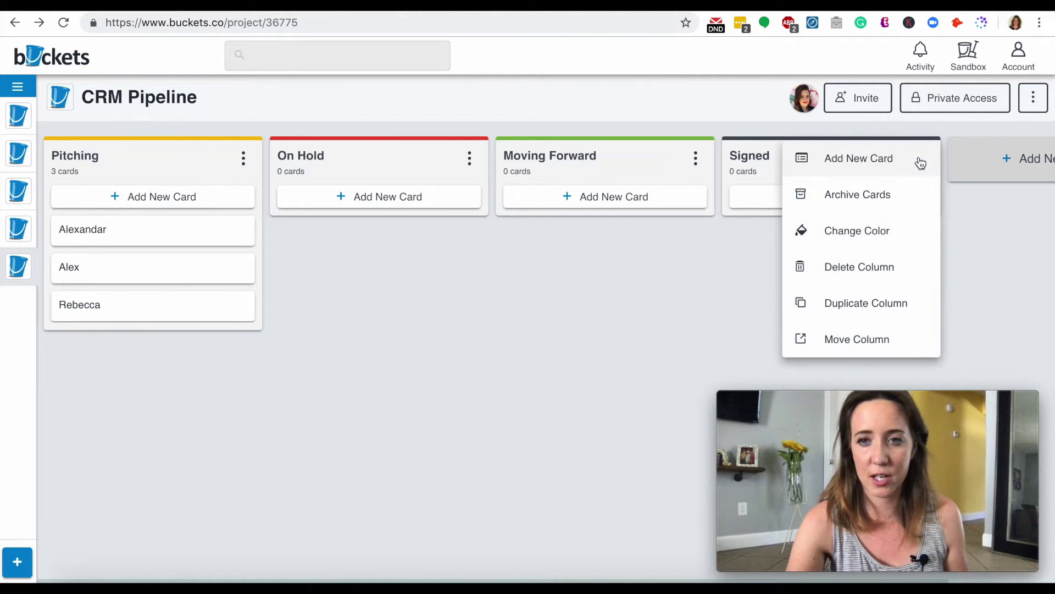
left_click(872, 235)
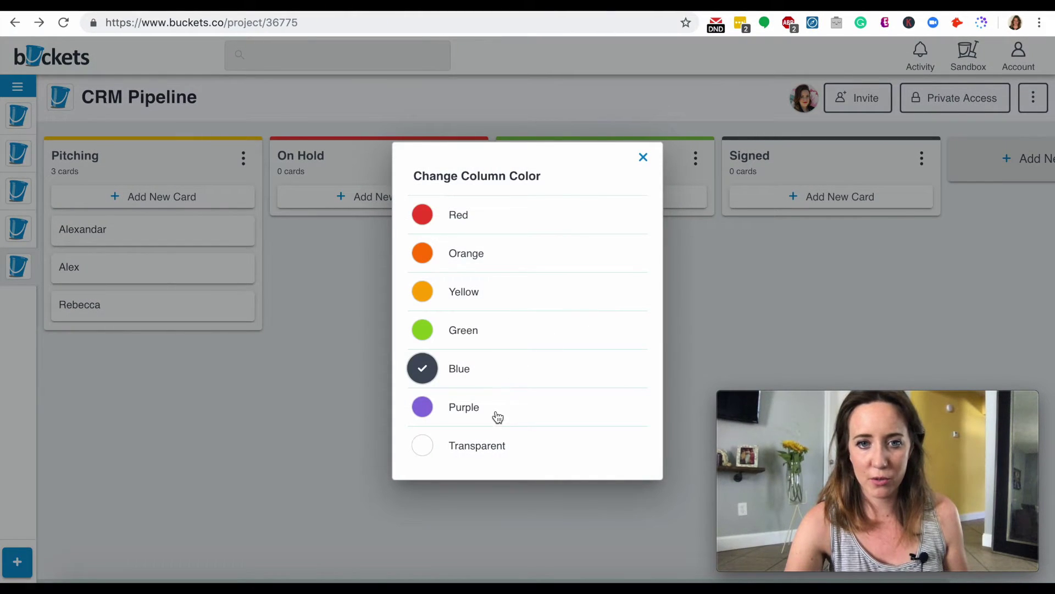
left_click(436, 406)
left_click(320, 389)
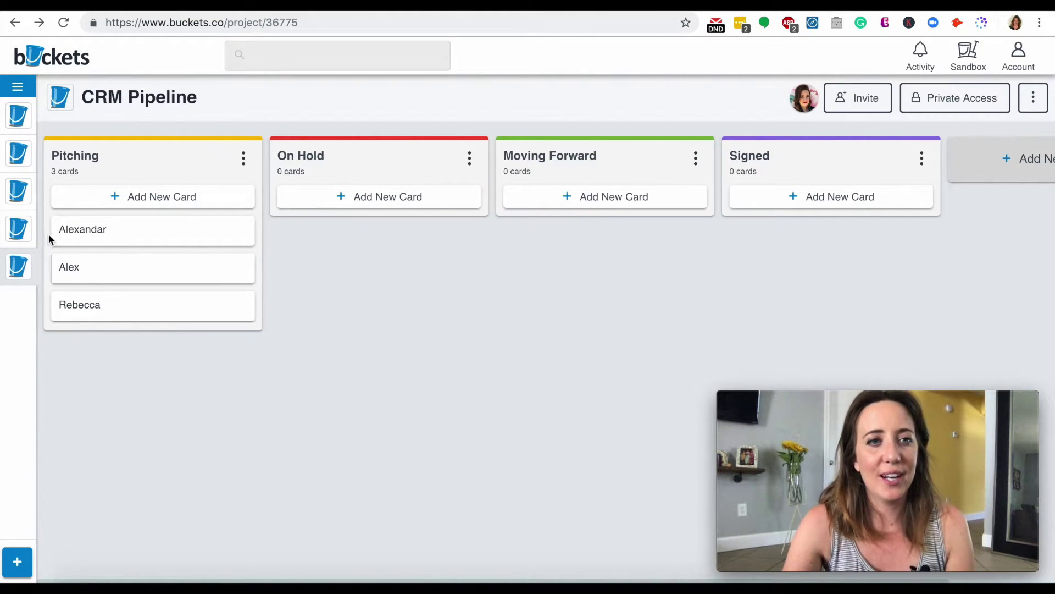
Step: Move the three Pitching cards into On Hold, Moving Forward and Signed, one each
mouse_move(55, 233)
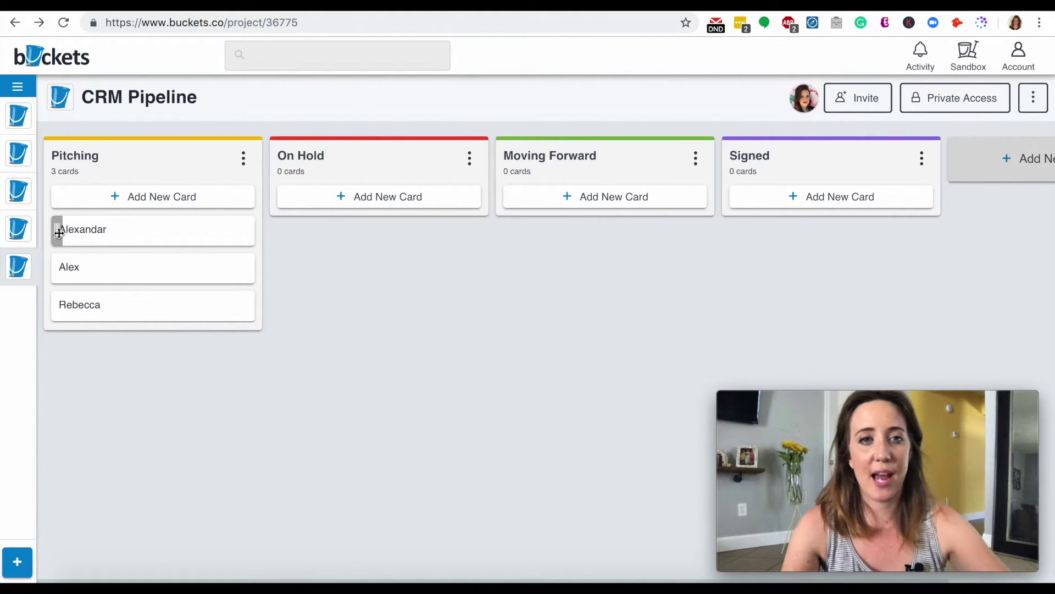
left_click_drag(59, 233, 287, 228)
mouse_move(85, 238)
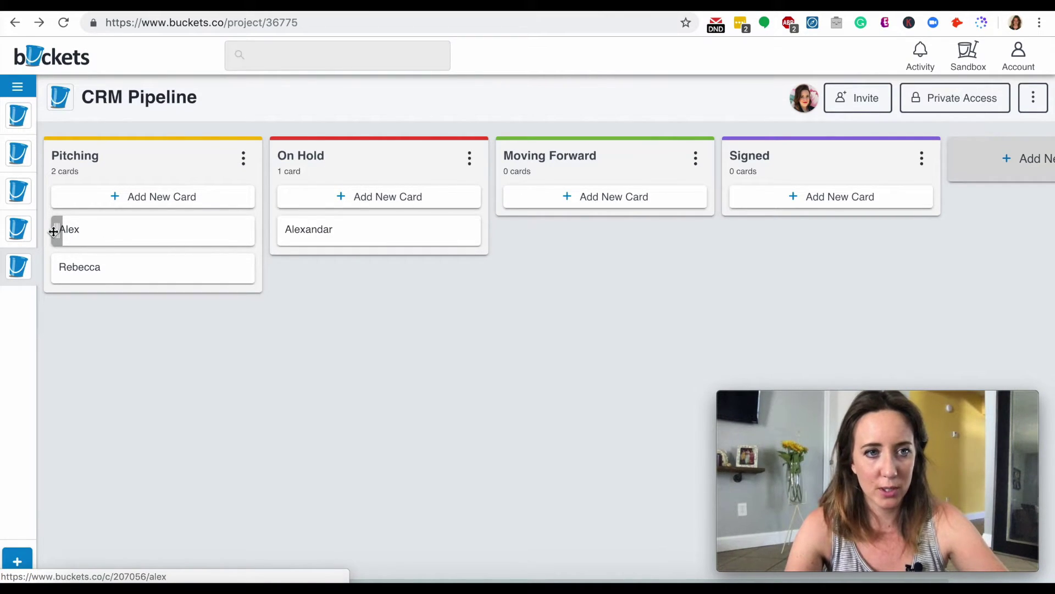
left_click_drag(57, 229, 508, 229)
mouse_move(174, 235)
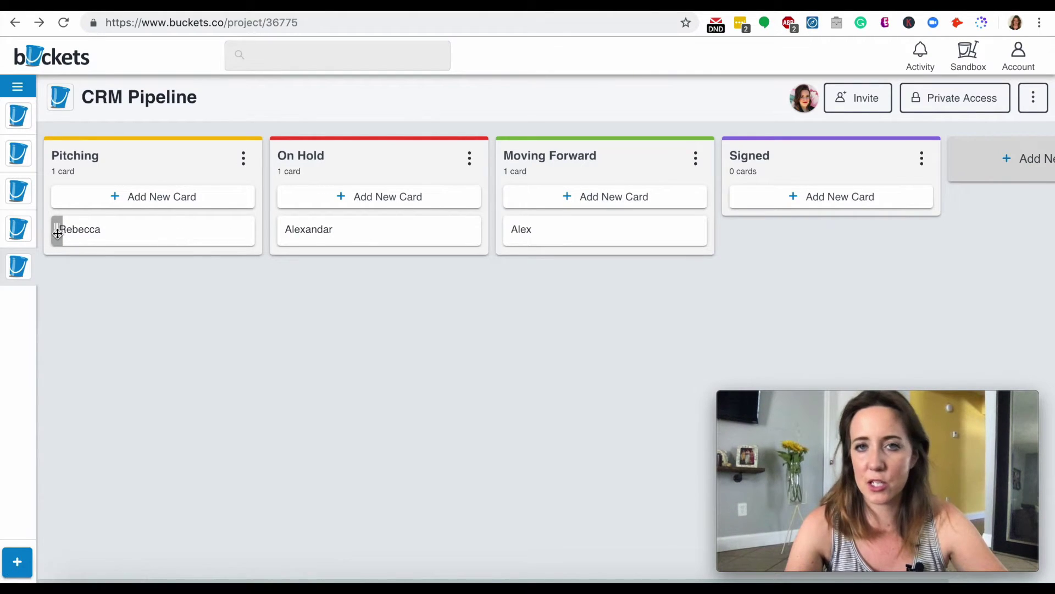
left_click_drag(57, 233, 740, 226)
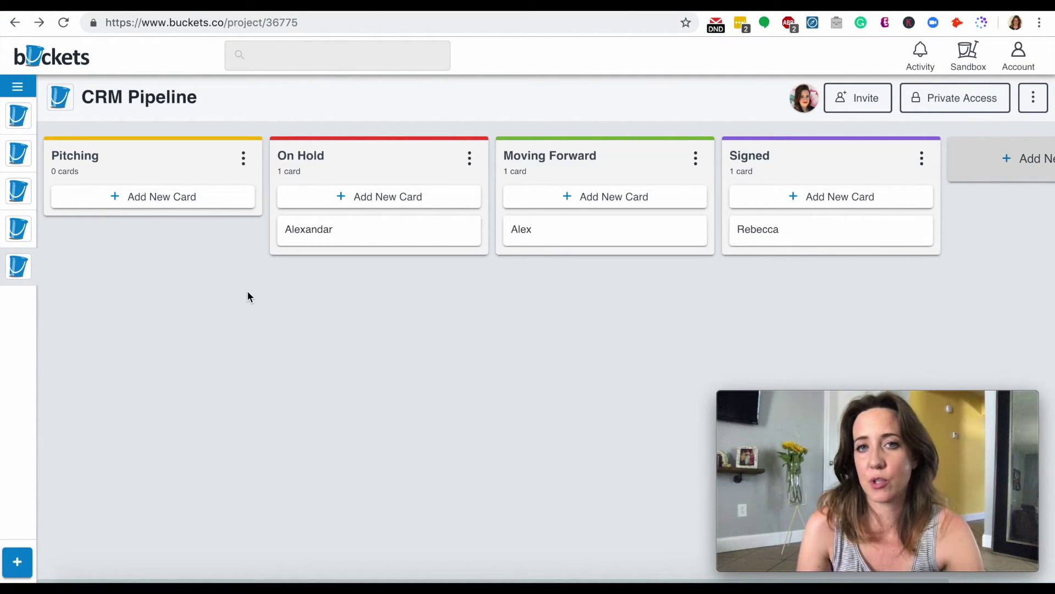
Step: Add a note to the On Hold card saying the contact is on hold until end of year
left_click(377, 238)
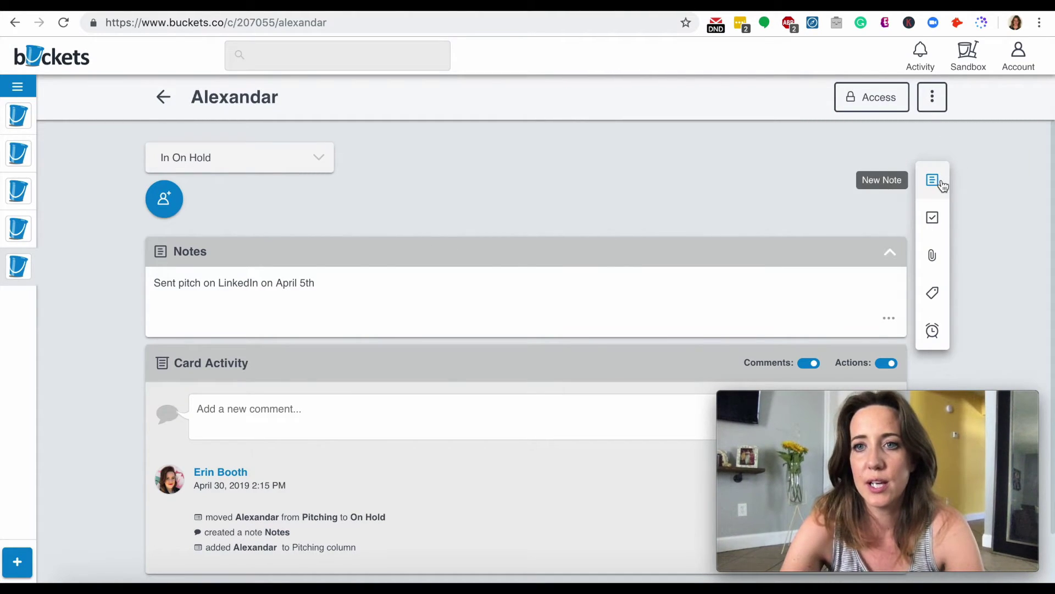
left_click(942, 185)
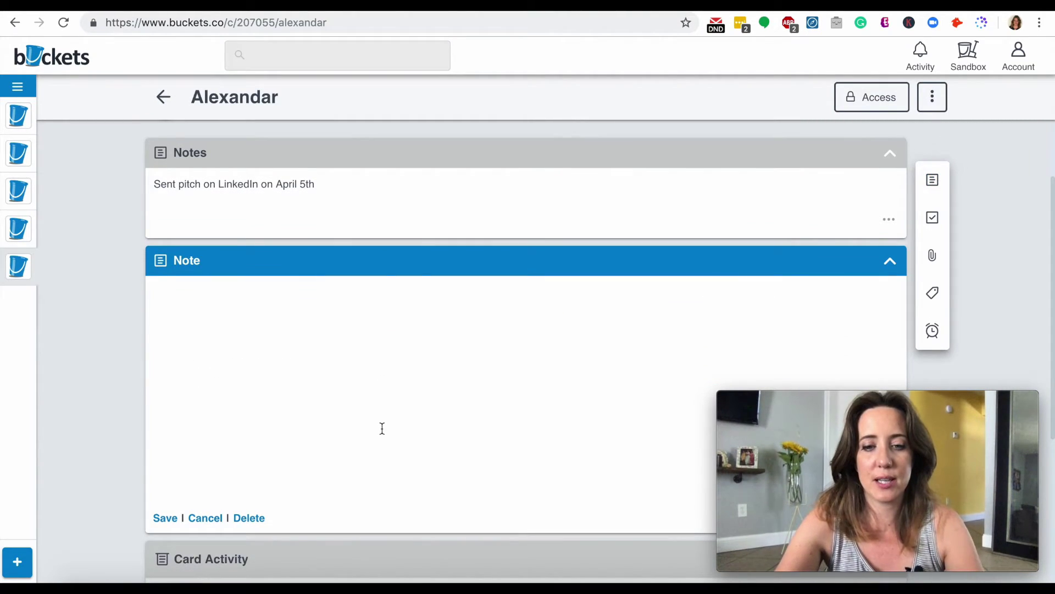
type("Alexandar")
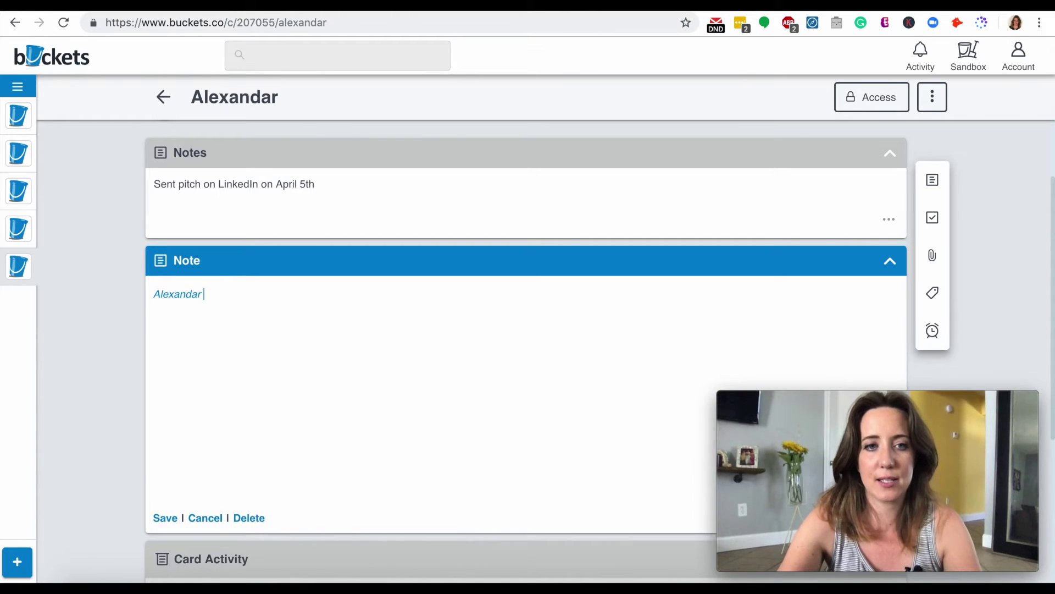
type(" is on h")
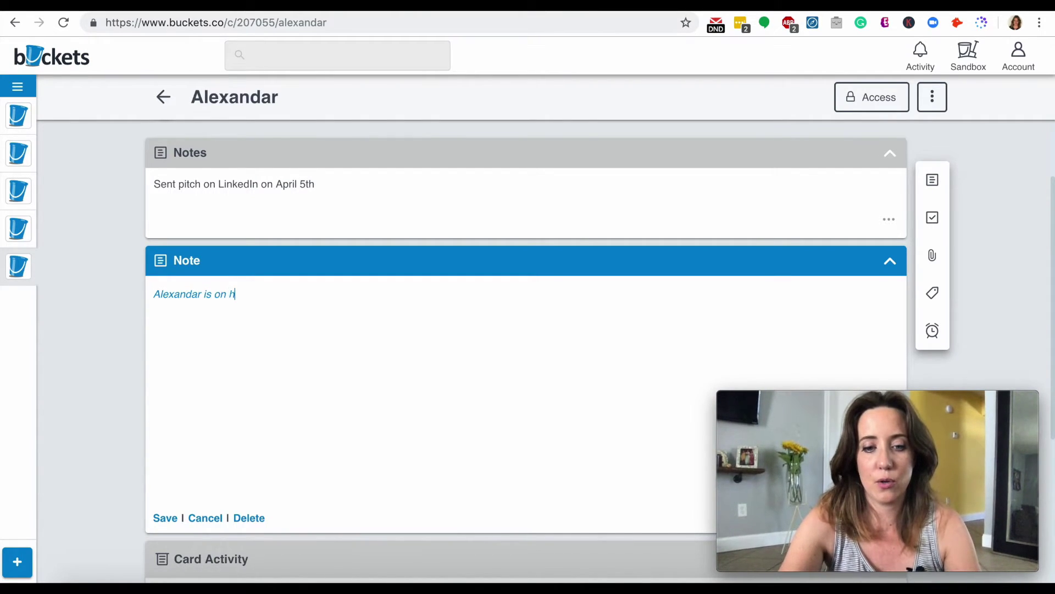
type("old until end of year")
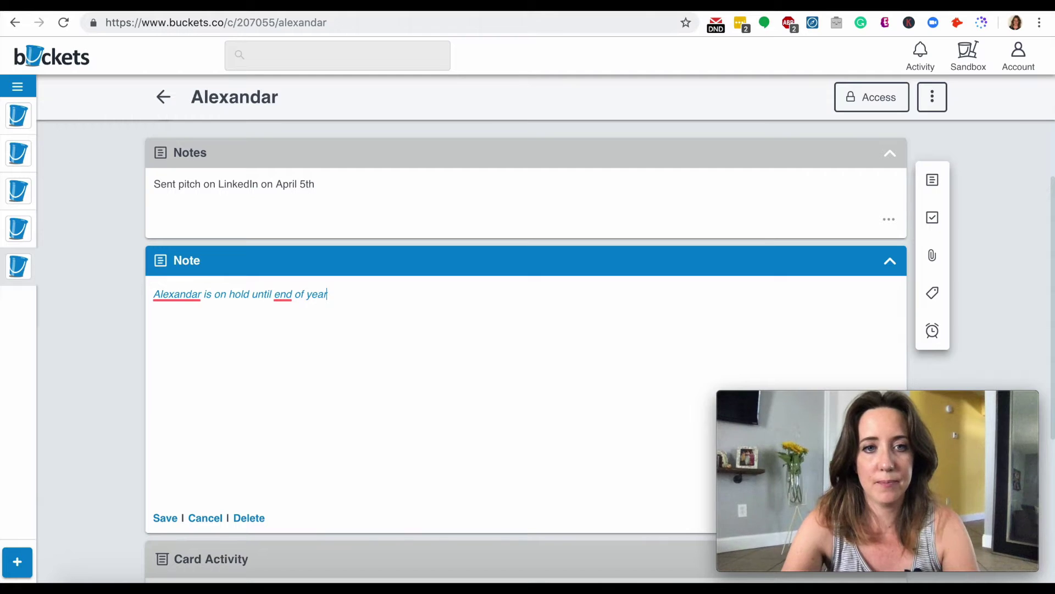
key("Return")
scroll(314, 459, "down", 2)
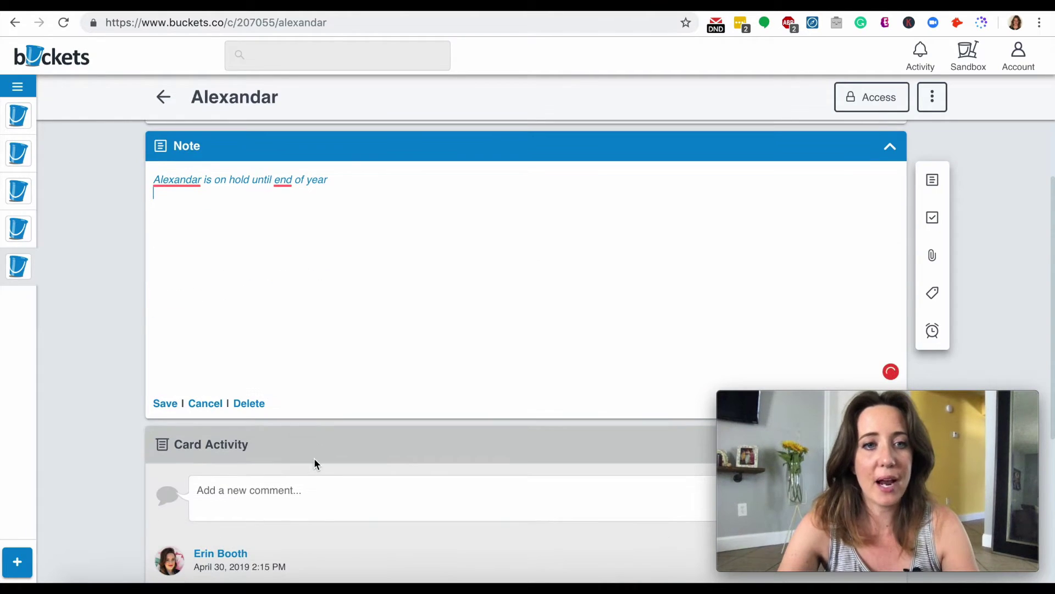
left_click(162, 404)
scroll(111, 259, "up", 2)
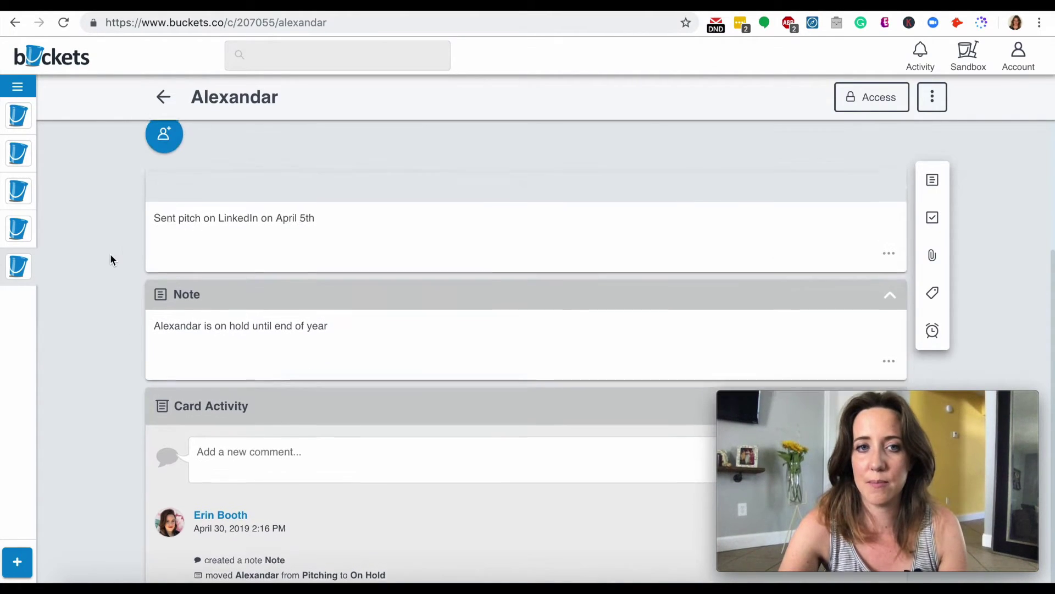
scroll(522, 255, "down", 1)
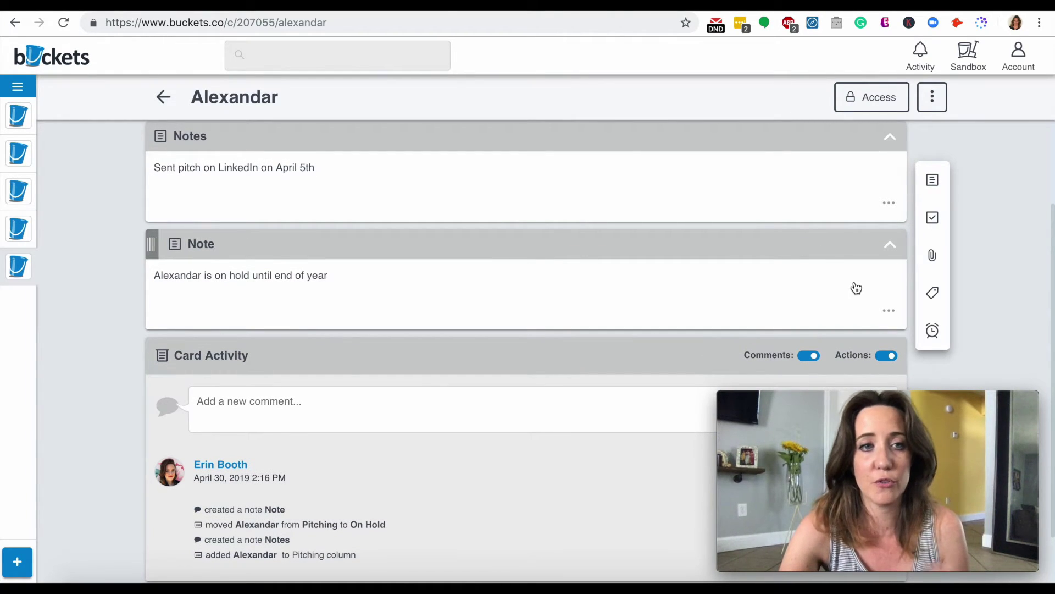
Step: Set a December 30, 2019 reminder on the On Hold card and return to the board
left_click(931, 330)
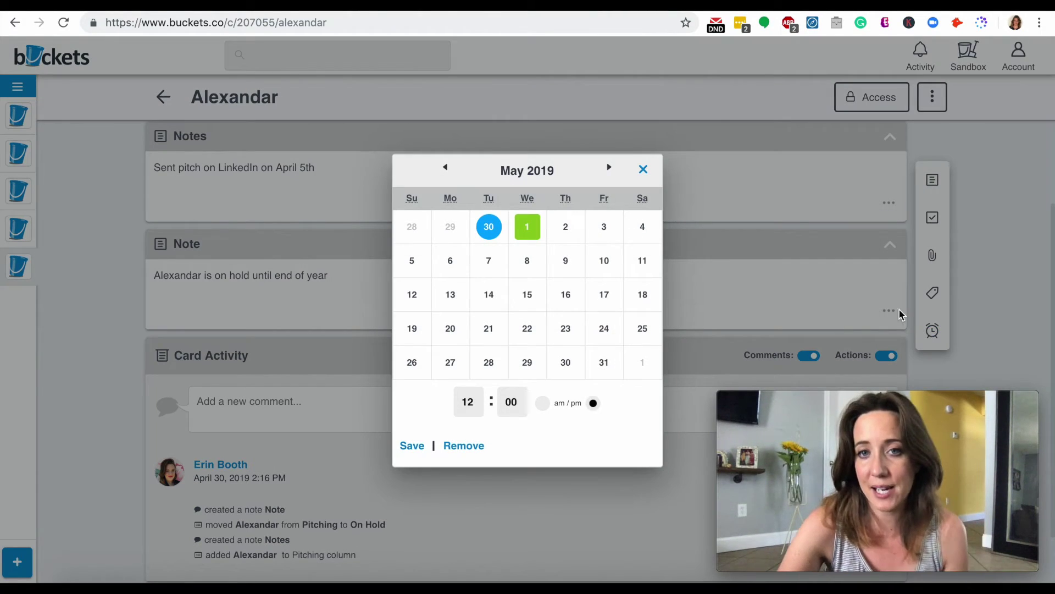
left_click(610, 168)
left_click(610, 168)
left_click(610, 168)
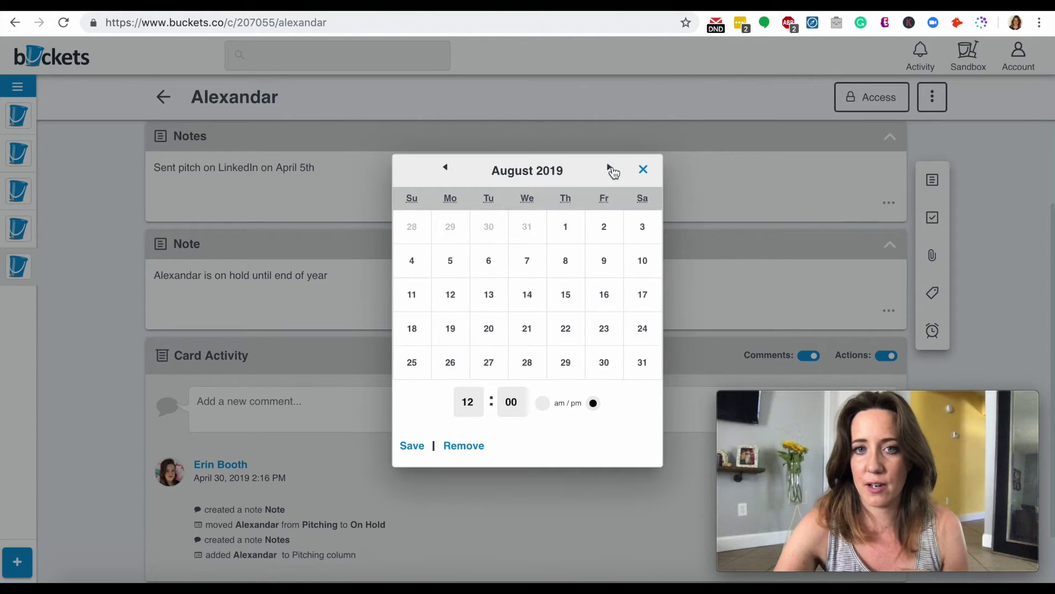
left_click(610, 168)
left_click(610, 168)
left_click(610, 168)
left_click(610, 168)
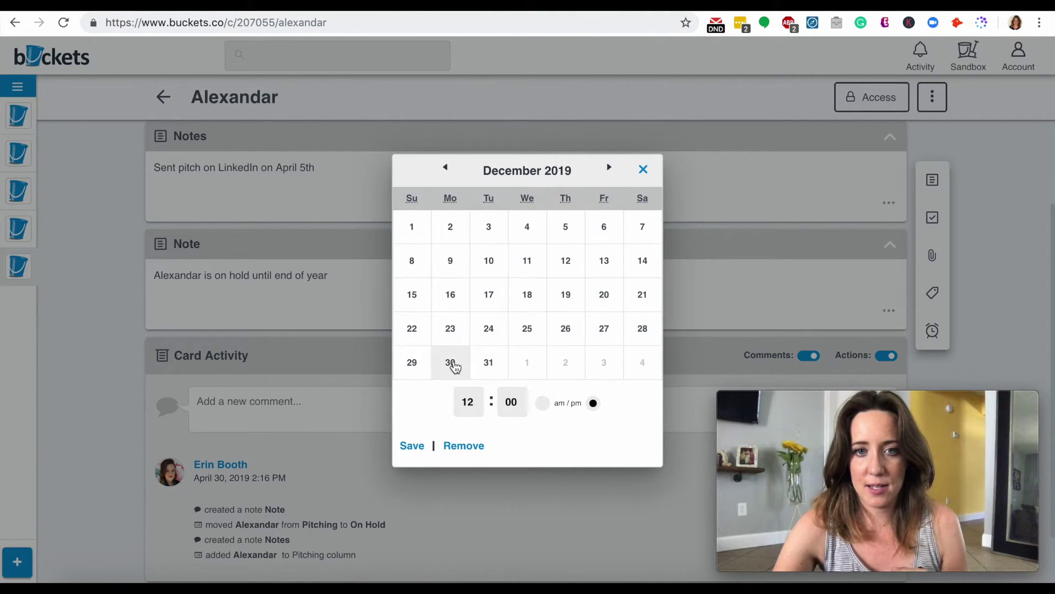
left_click(450, 363)
left_click(414, 446)
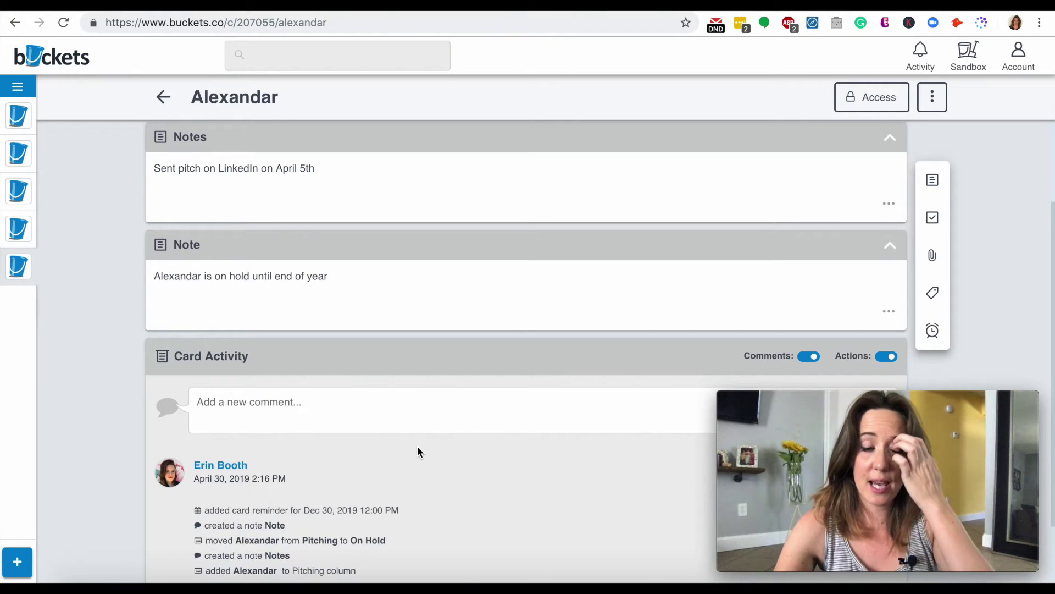
scroll(466, 349, "up", 2)
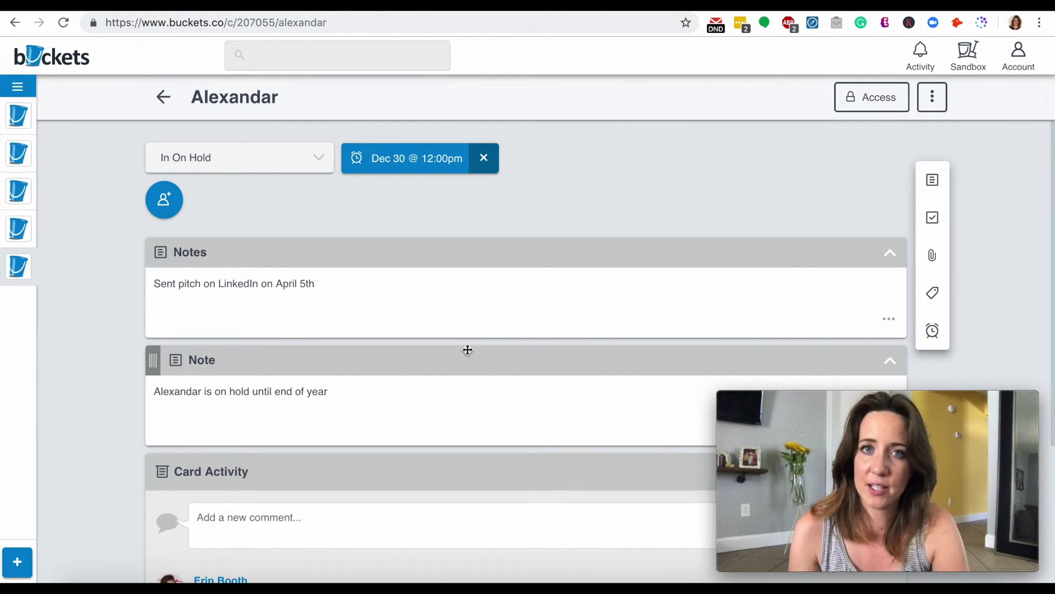
scroll(467, 350, "left", 5)
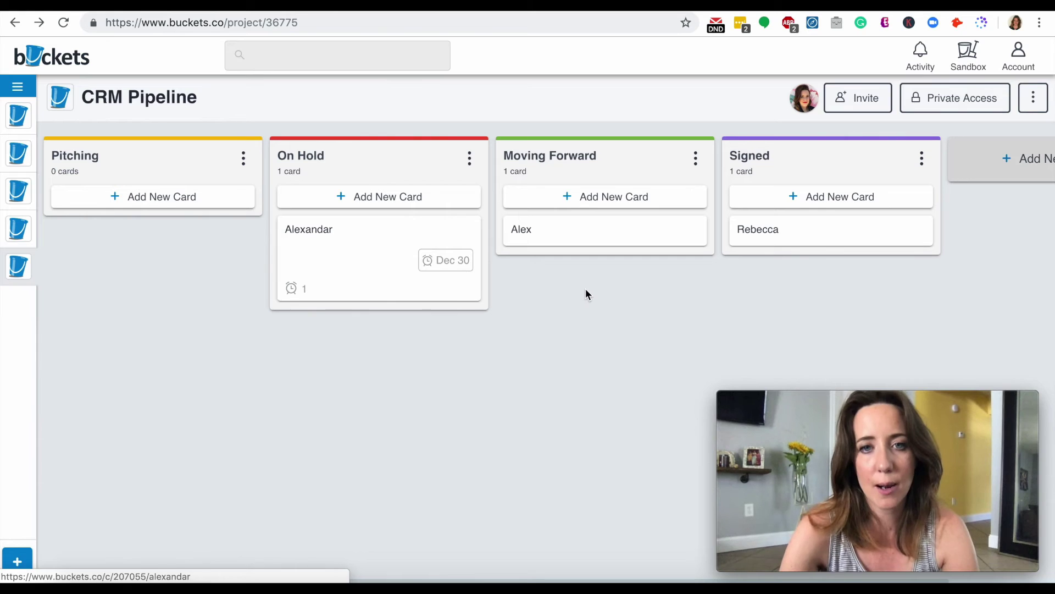
Step: Give the Moving Forward card a checklist: get the contract to the contact, define scope, agree upon rate
left_click(604, 235)
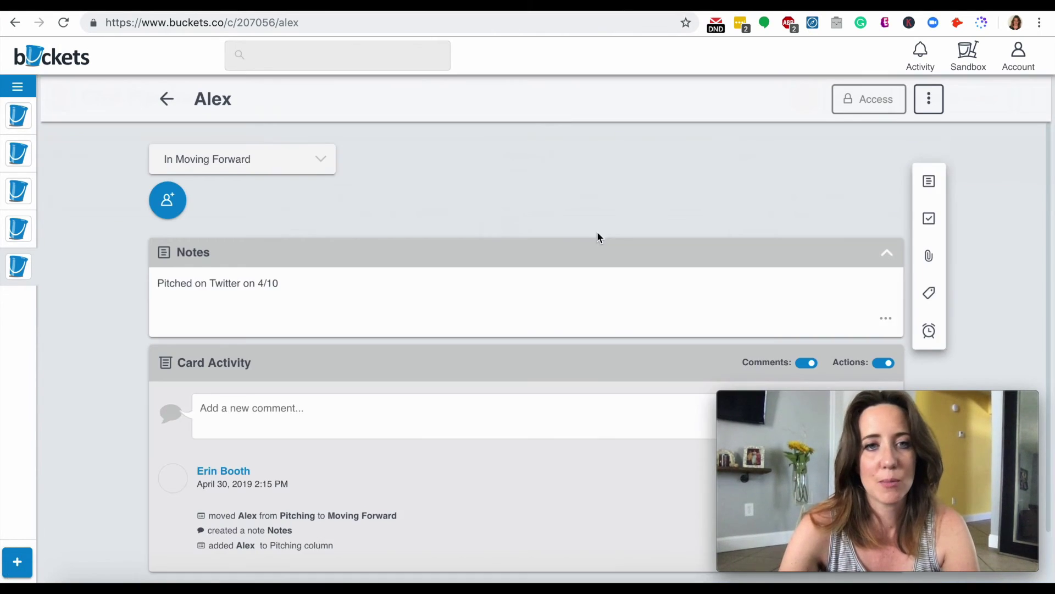
scroll(595, 236, "down", 1)
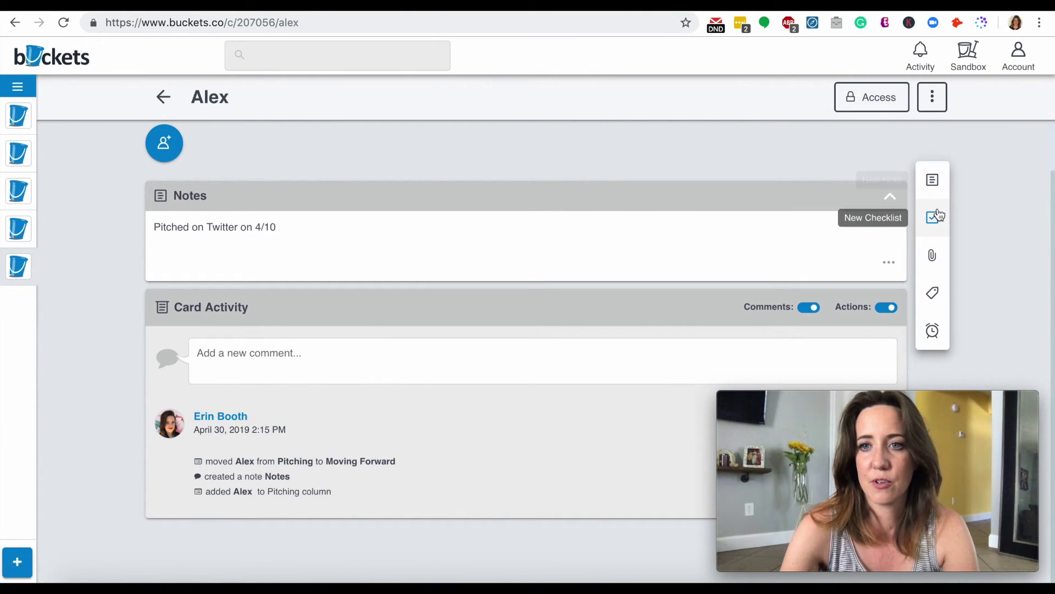
left_click(933, 217)
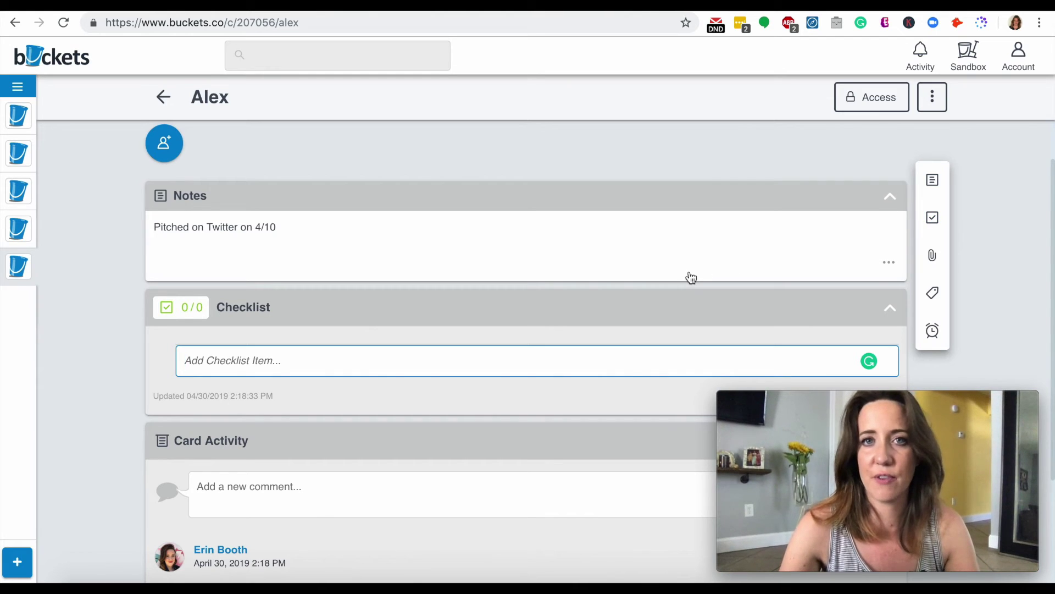
type("Get c")
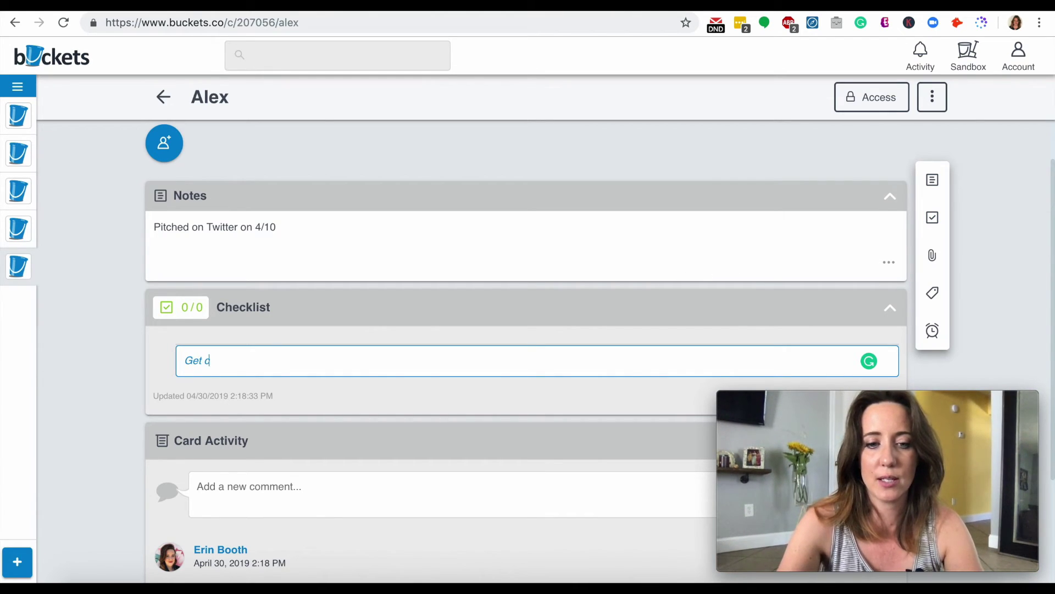
type("ontract to Alex")
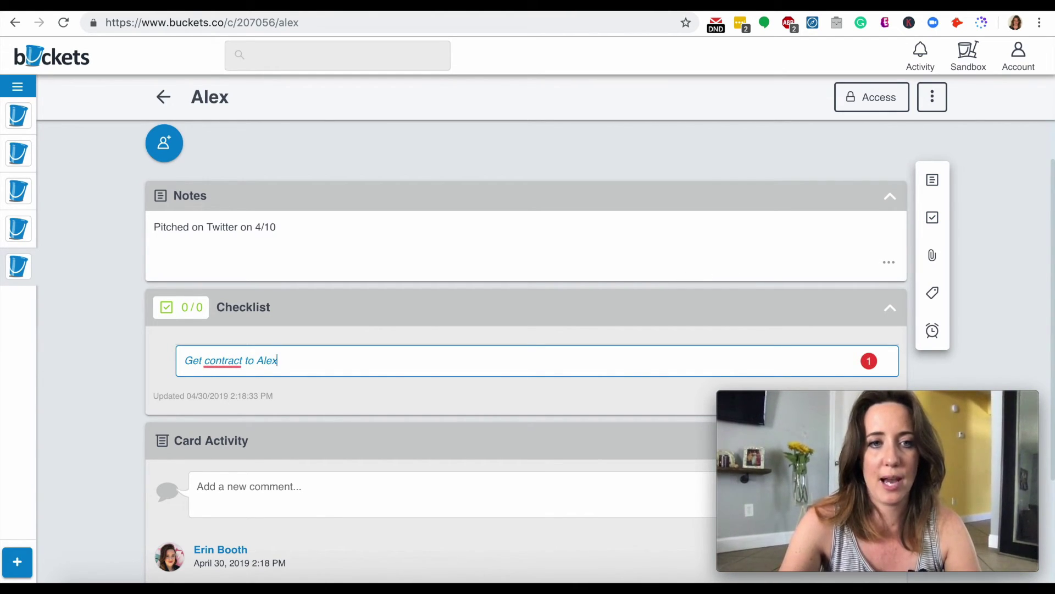
key("Return")
type("define scope")
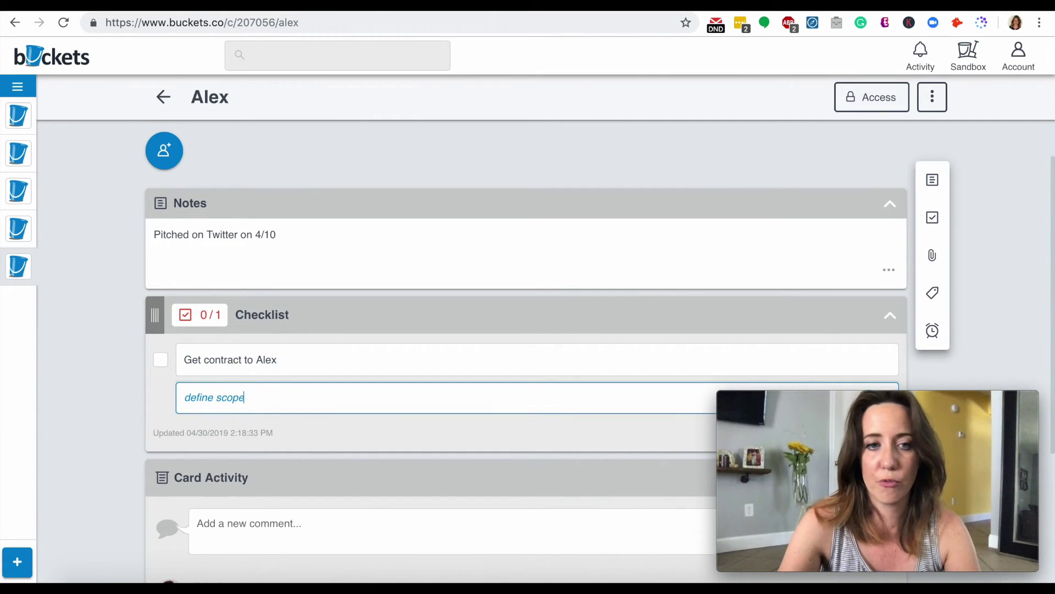
key("Return")
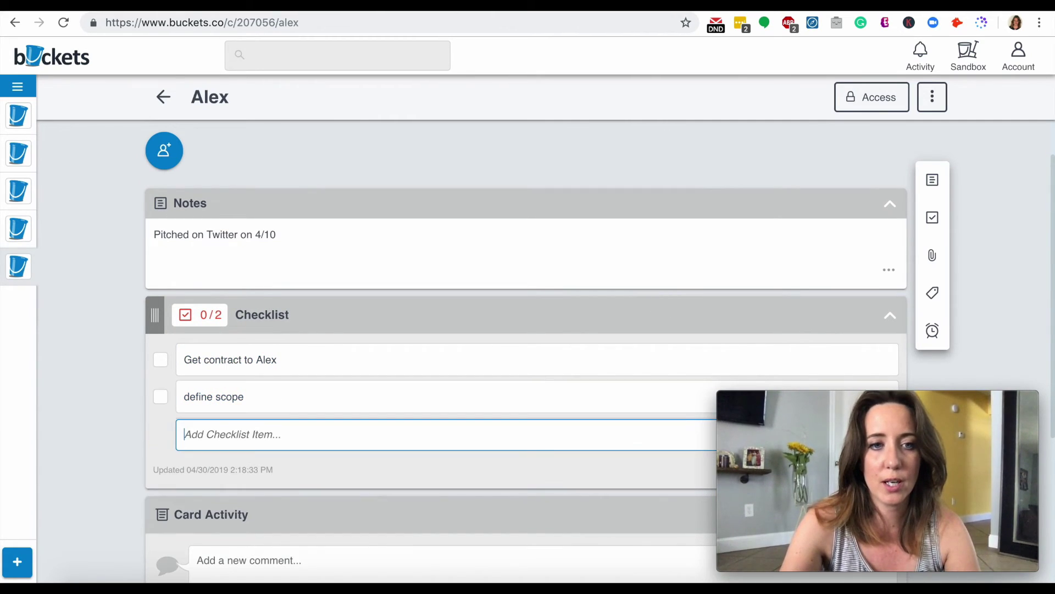
type("agree up")
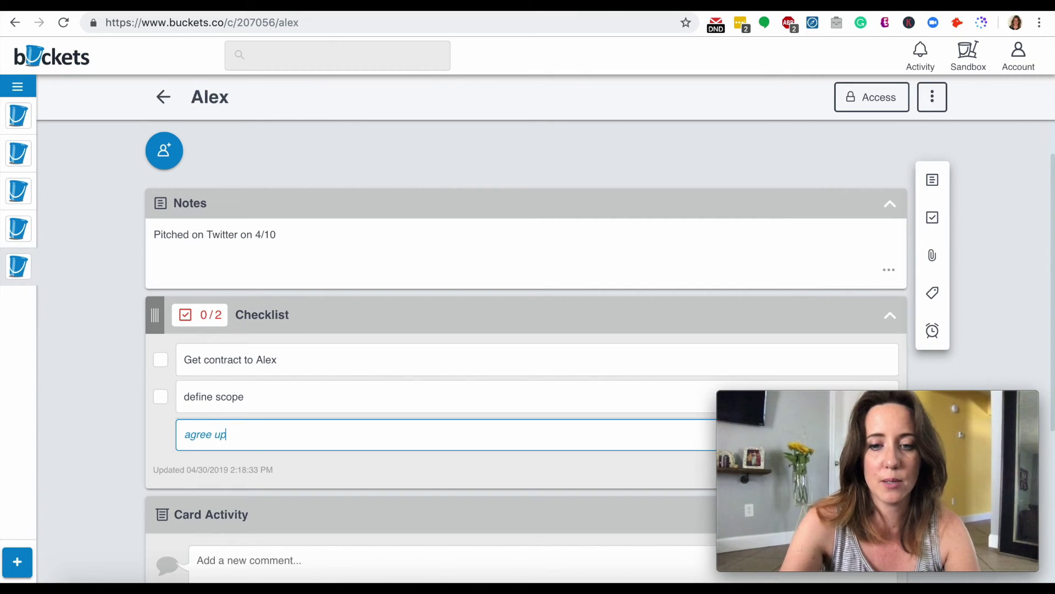
type("on rate")
key("Return")
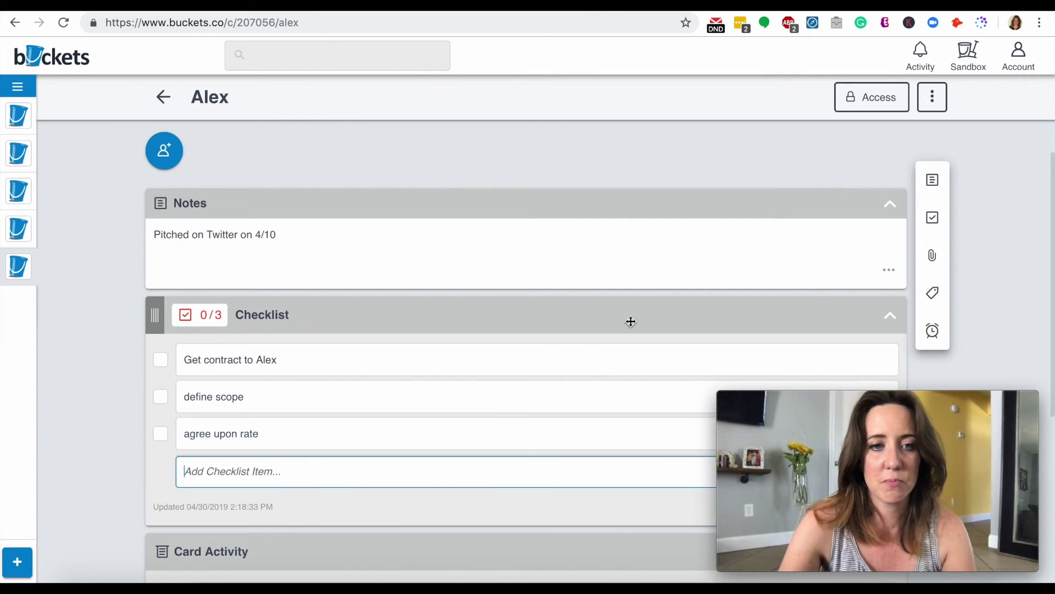
scroll(553, 358, "left", 5)
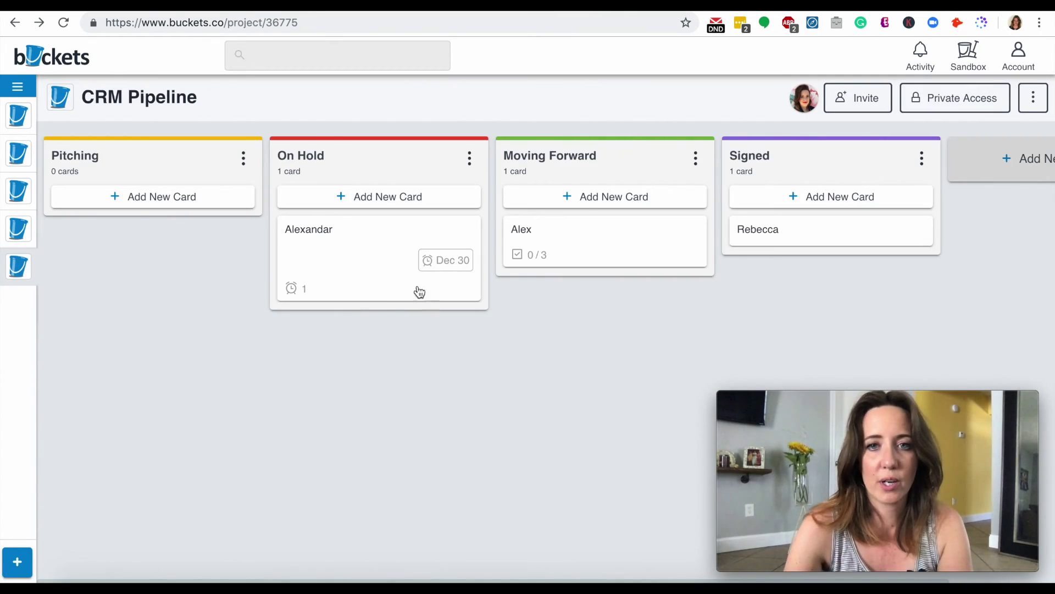